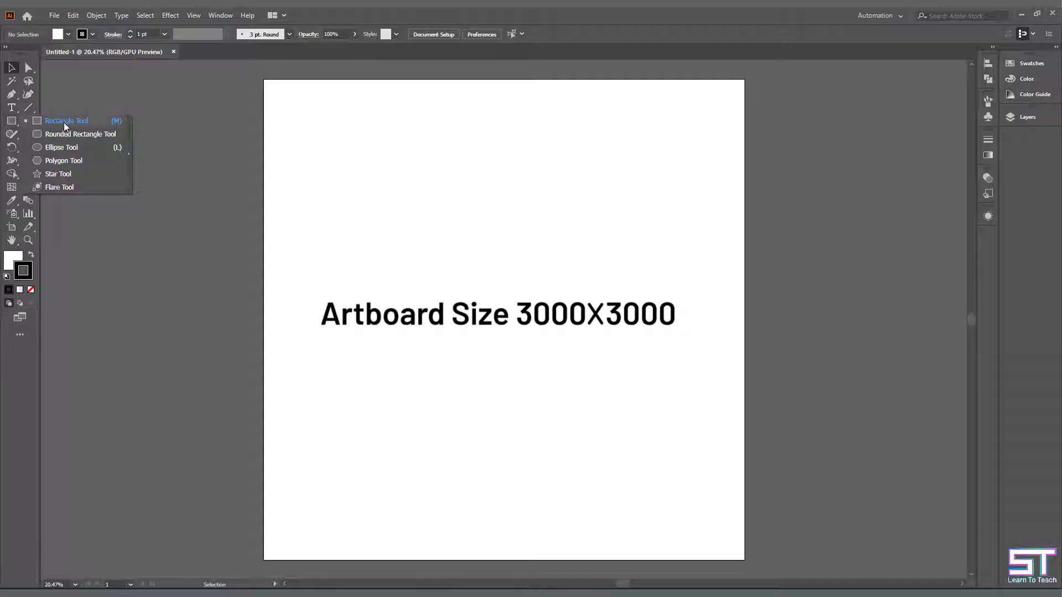
- Draw a black-filled rectangle without stroke covering the whole 3000 x 3000 px artboard
click(70, 35)
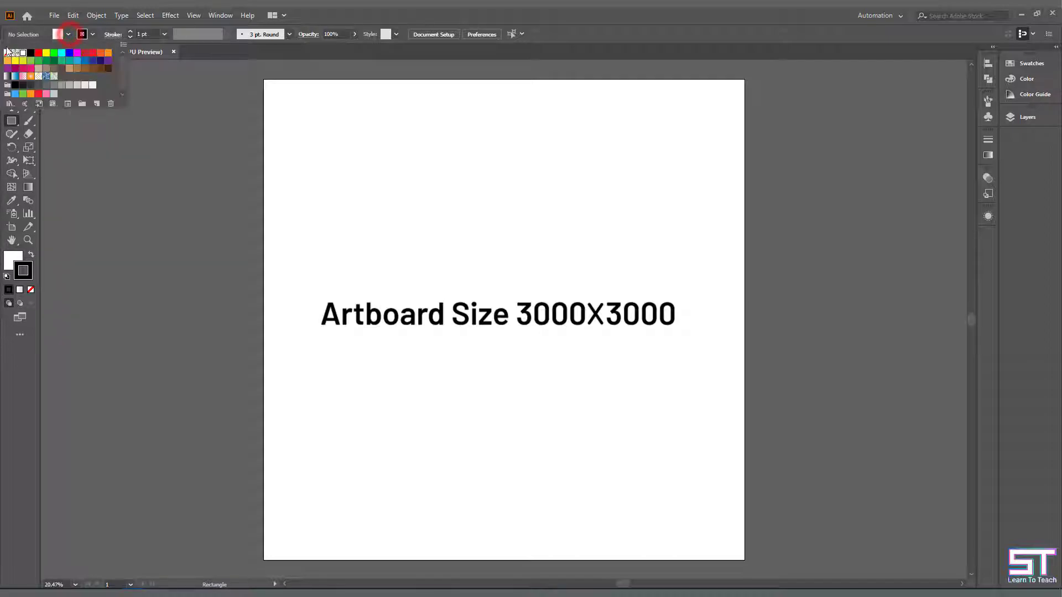
click(31, 52)
click(83, 34)
click(8, 53)
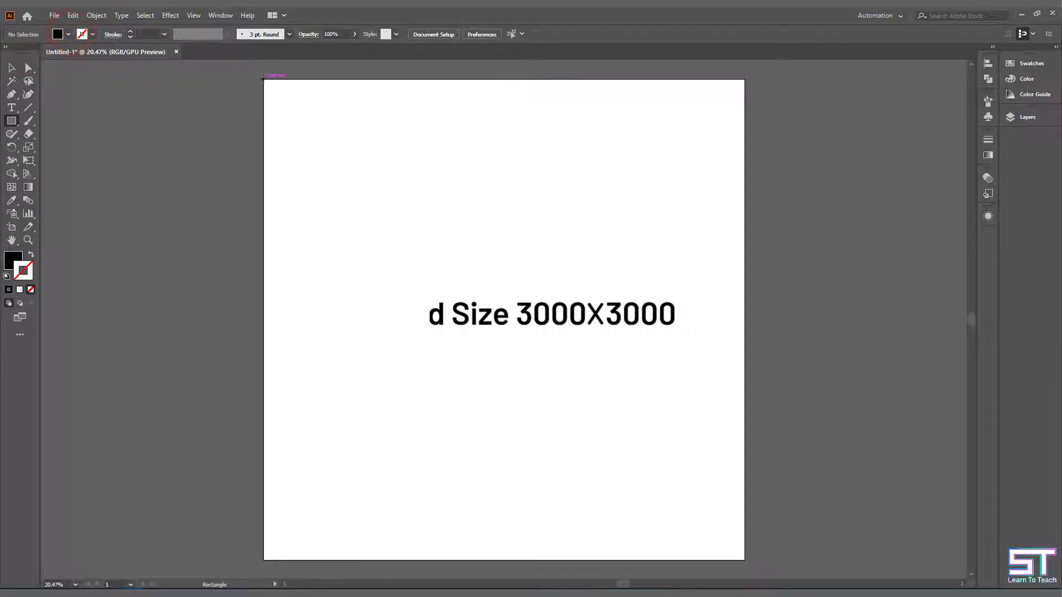
drag(263, 79, 744, 559)
click(11, 67)
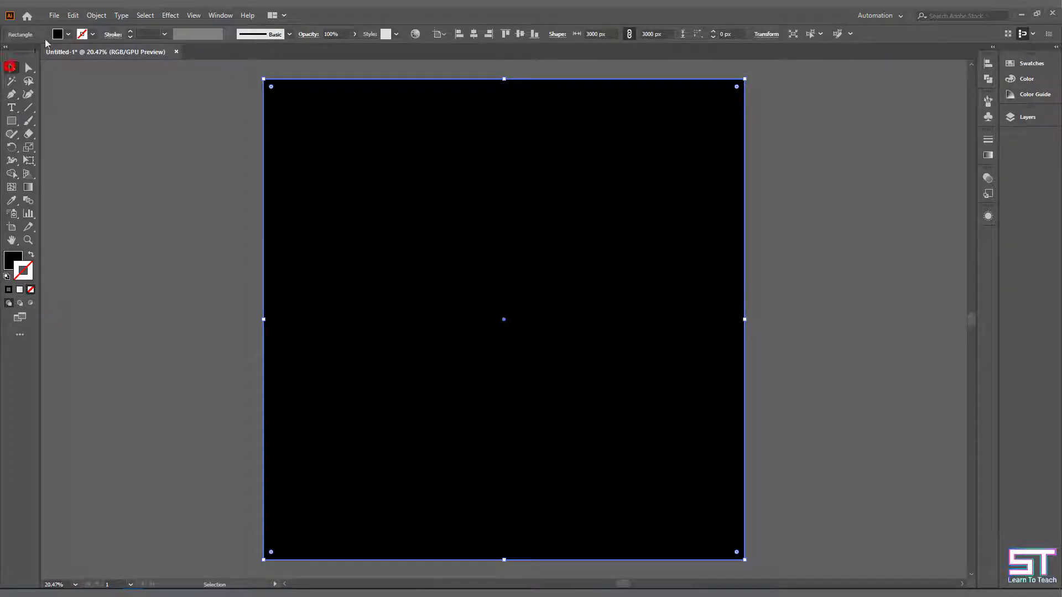
- Lock the black background rectangle
click(97, 17)
mouse_move(195, 93)
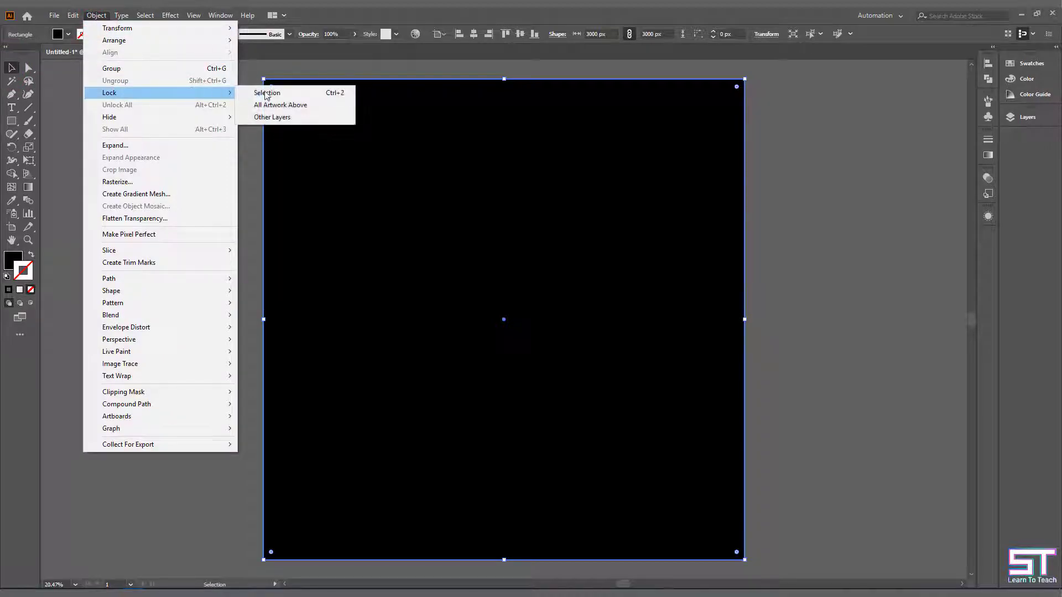
click(267, 93)
click(161, 128)
click(887, 241)
- Create a 2000 x 2000 px circle with no fill and a black stroke
click(14, 121)
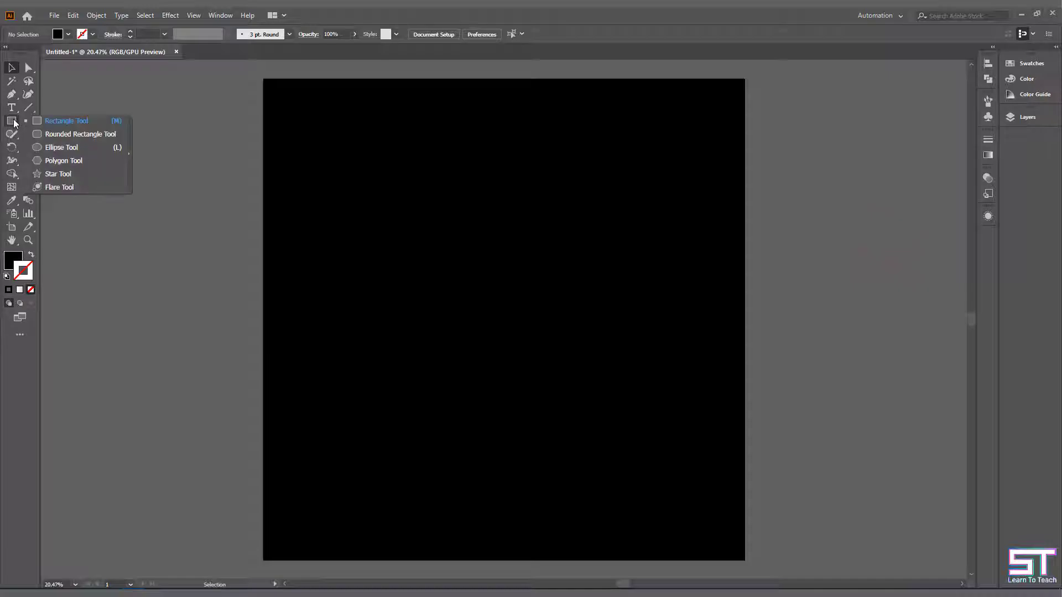
click(60, 146)
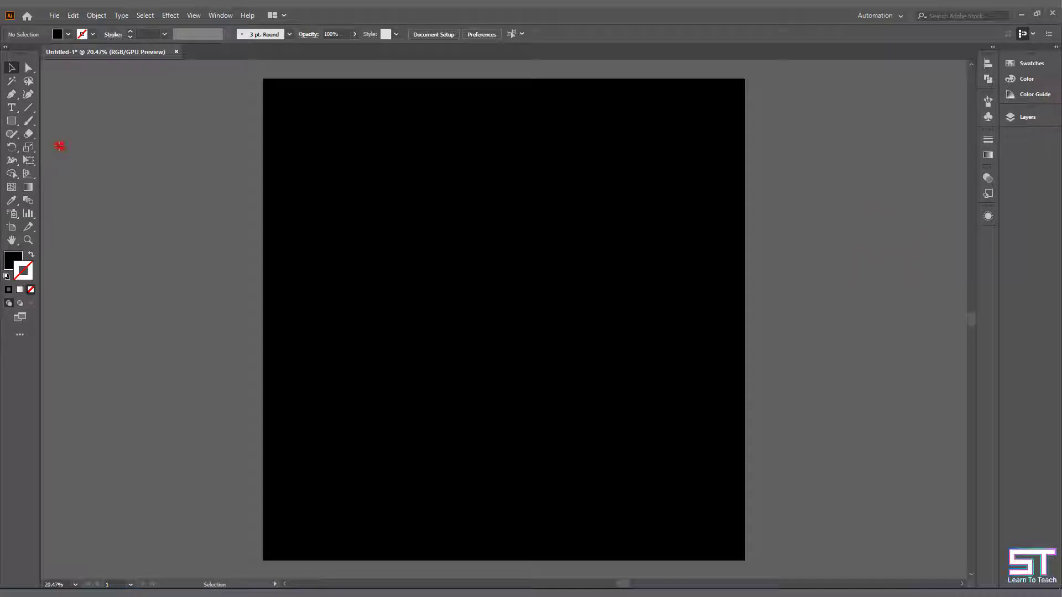
click(32, 255)
click(437, 222)
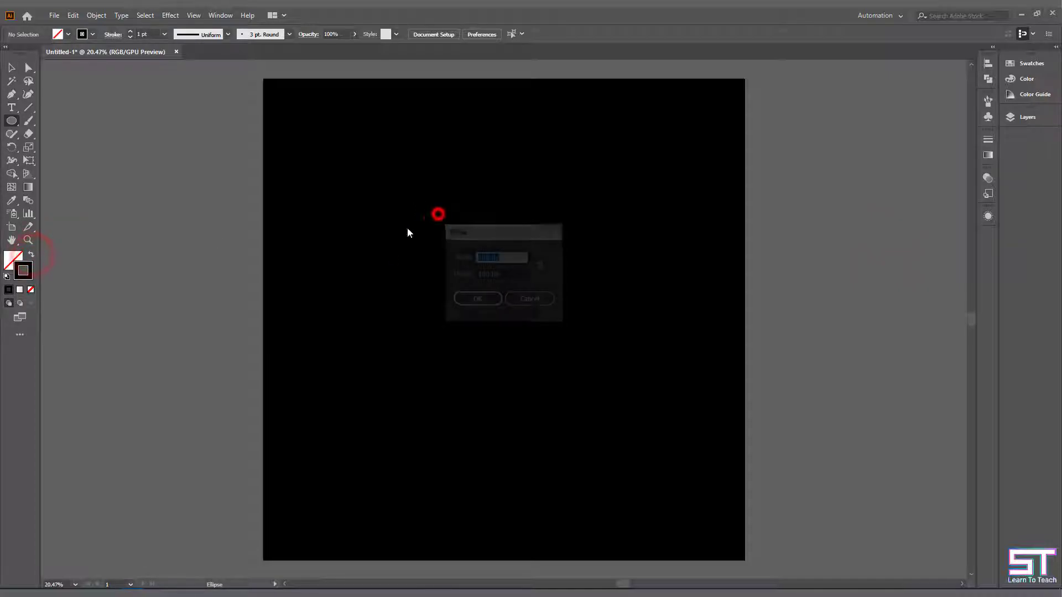
click(541, 267)
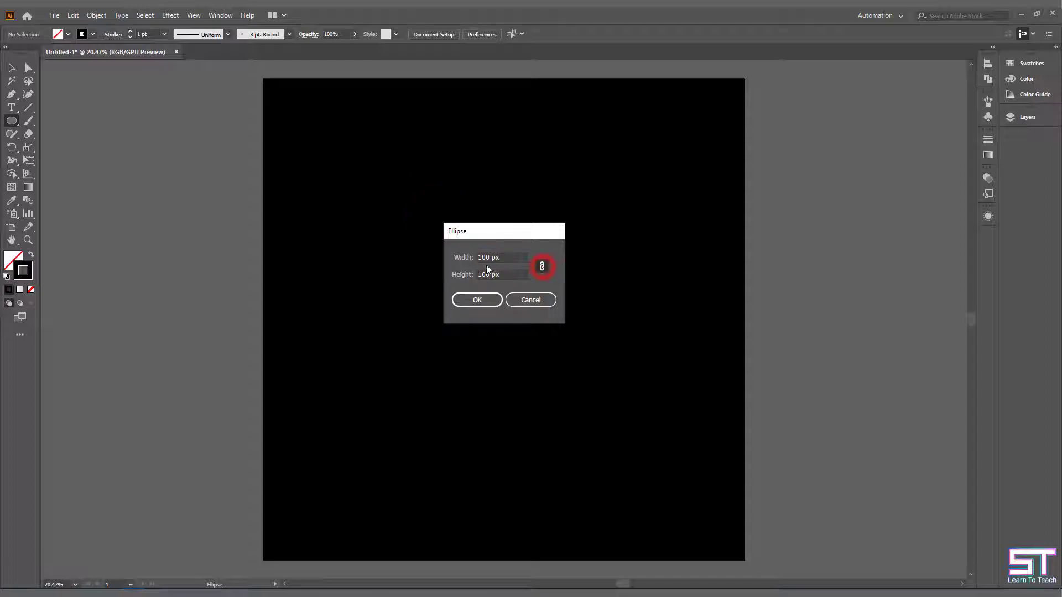
double_click(495, 256)
text(2000)
click(508, 275)
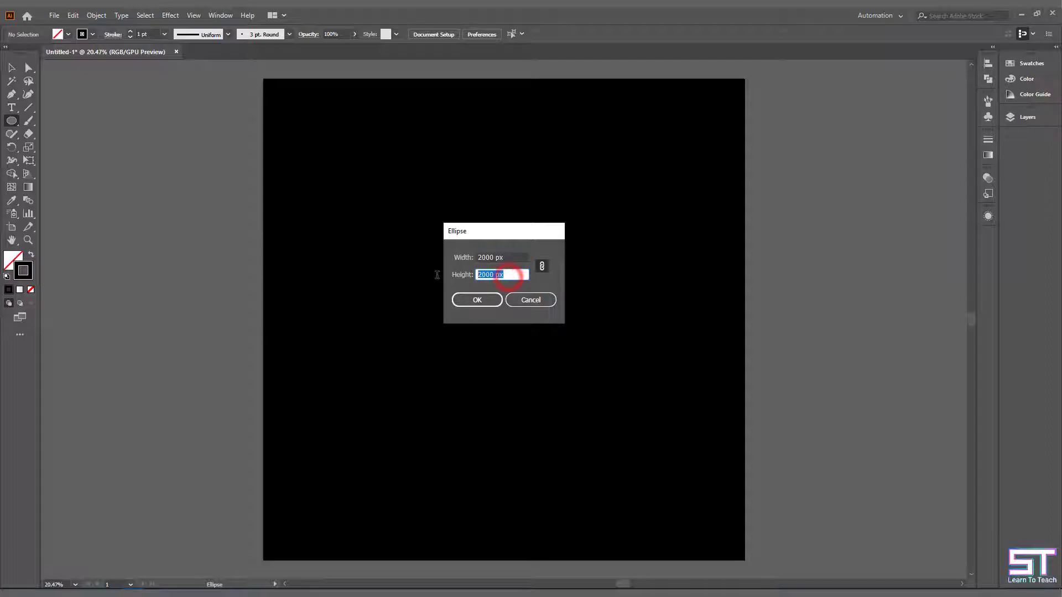
click(494, 300)
- Center the circle vertically and horizontally on the artboard
click(11, 68)
click(519, 34)
click(473, 34)
- Give the circle's stroke a linear gradient from cyan to yellow and a weight of 4 pt
click(988, 156)
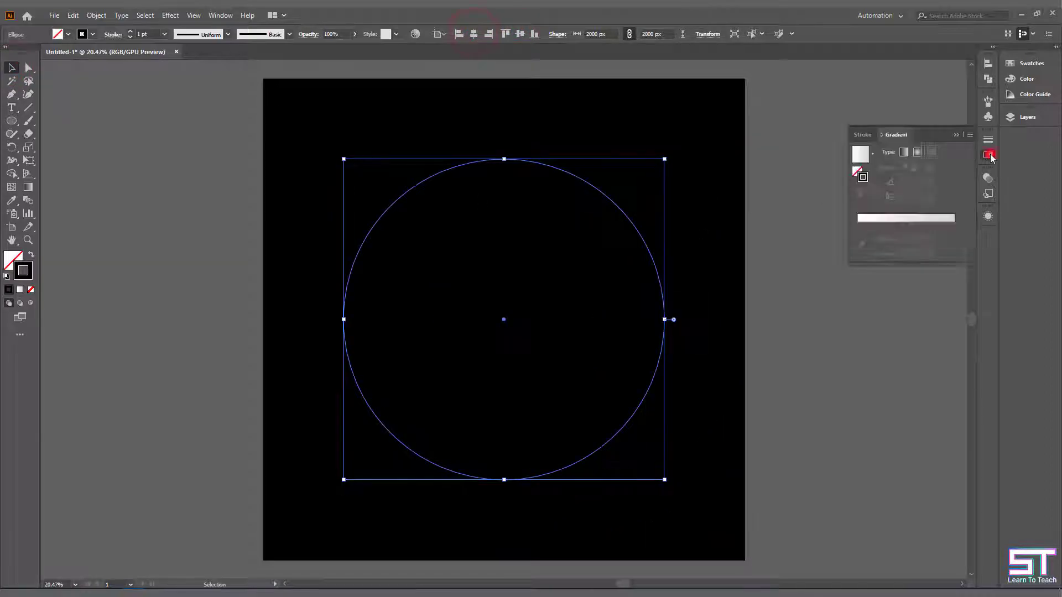
click(862, 218)
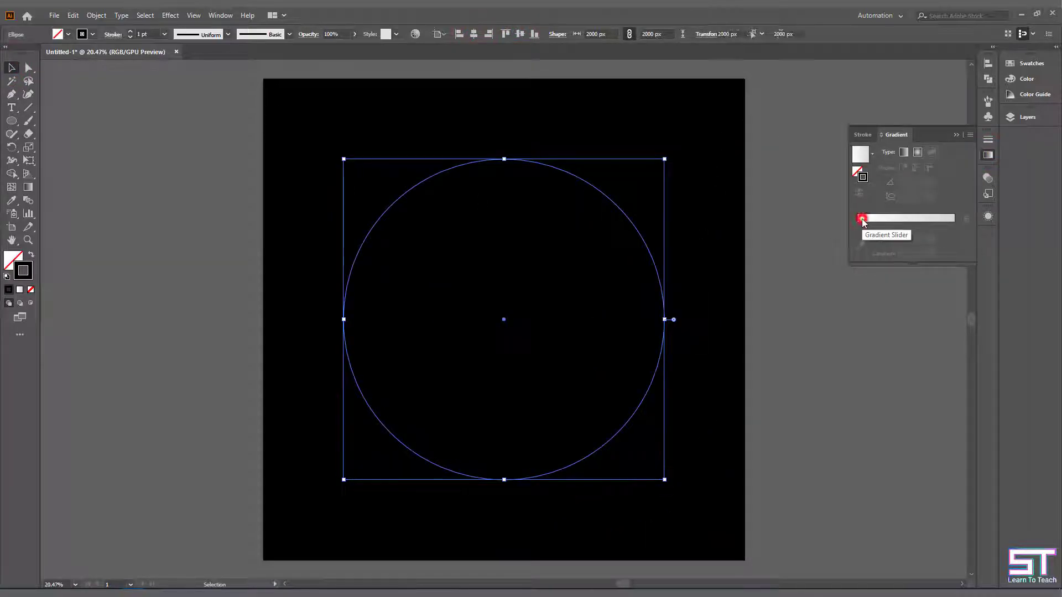
click(858, 239)
double_click(858, 240)
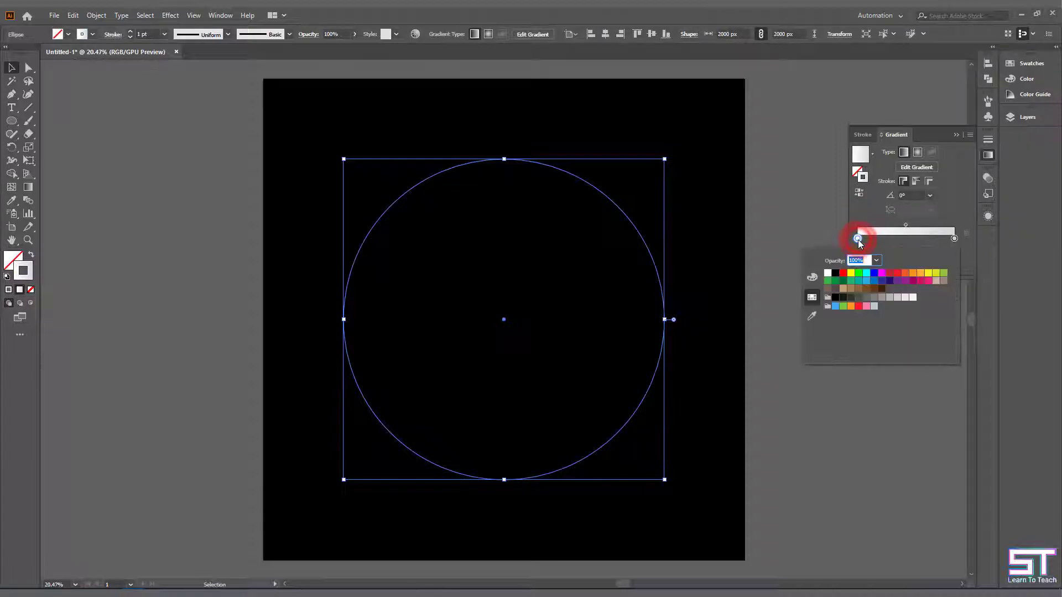
click(866, 273)
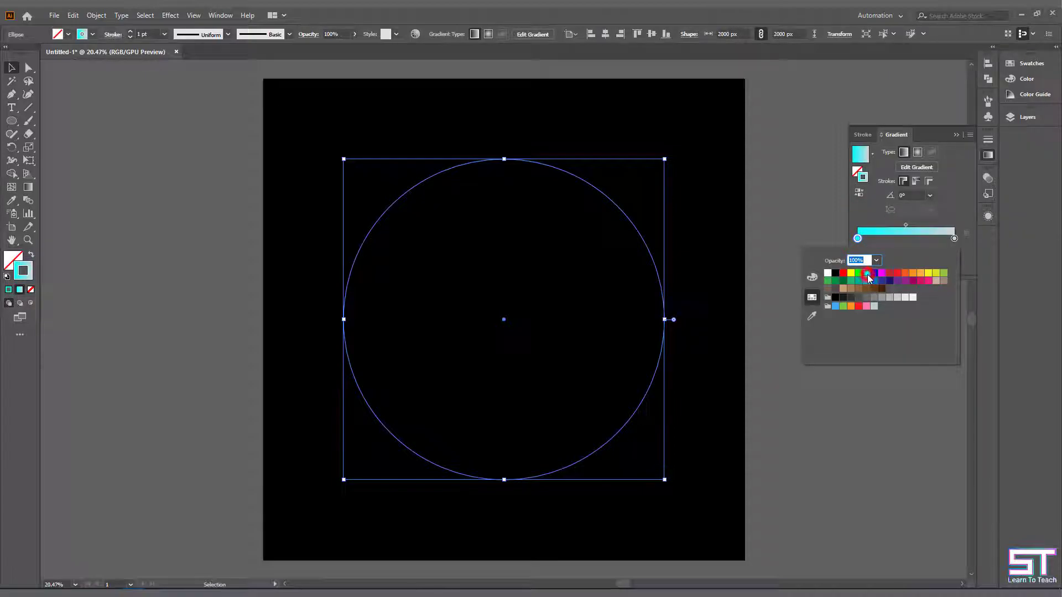
click(954, 238)
double_click(955, 239)
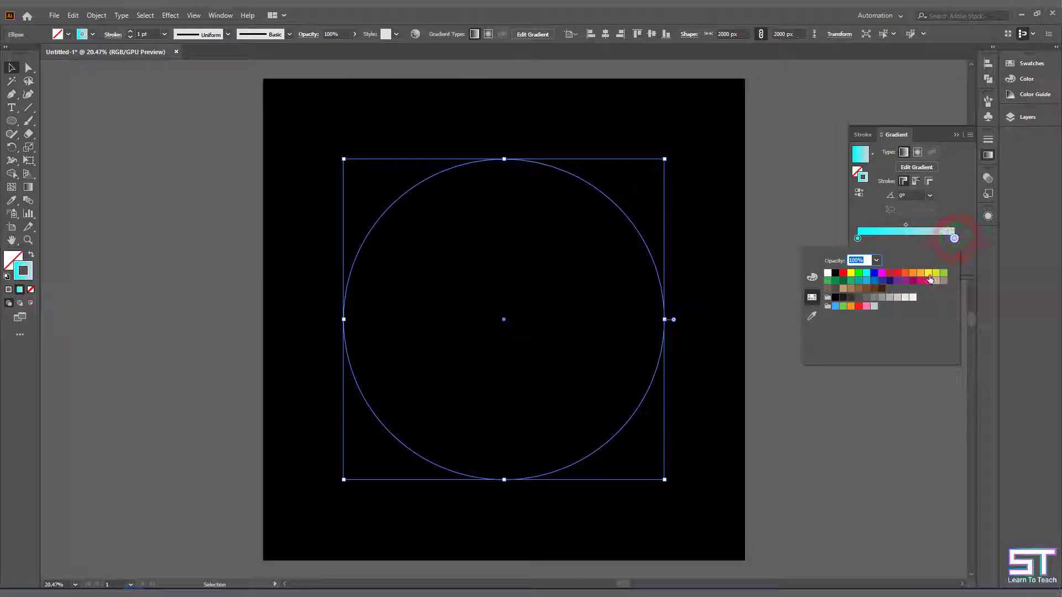
click(988, 157)
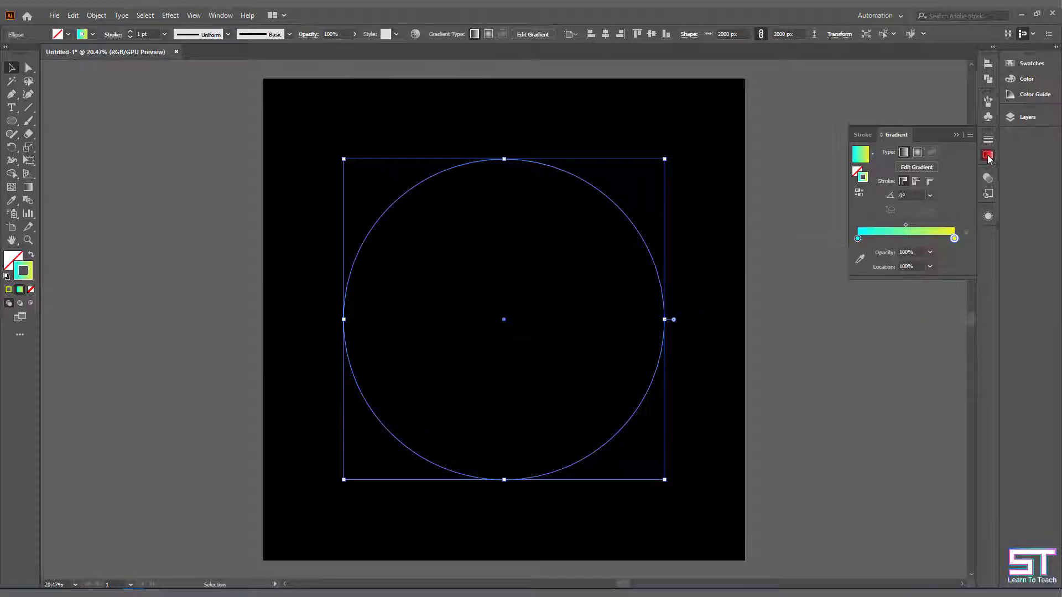
click(988, 156)
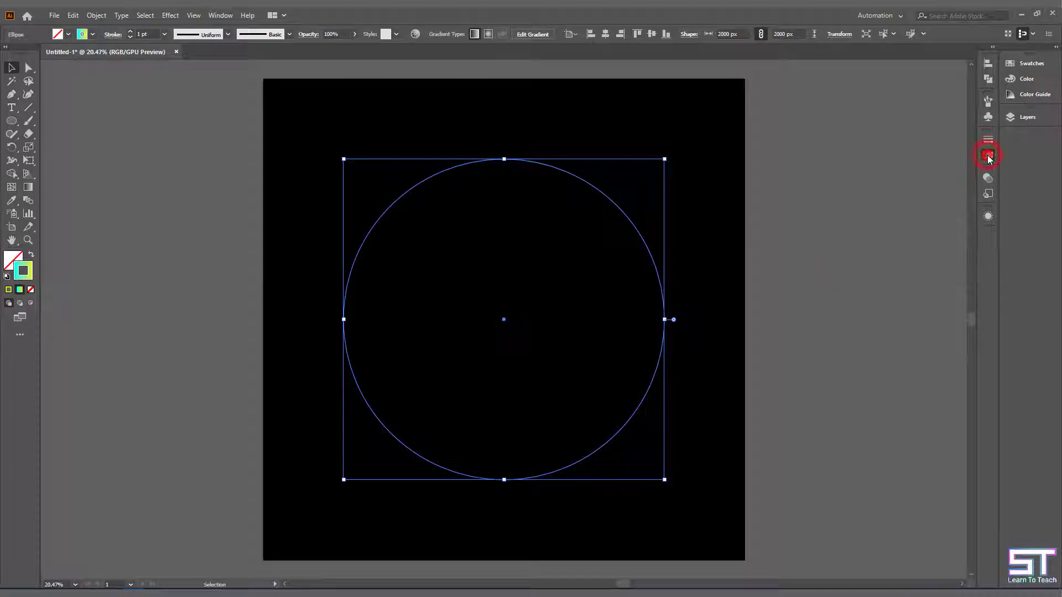
click(165, 34)
click(178, 117)
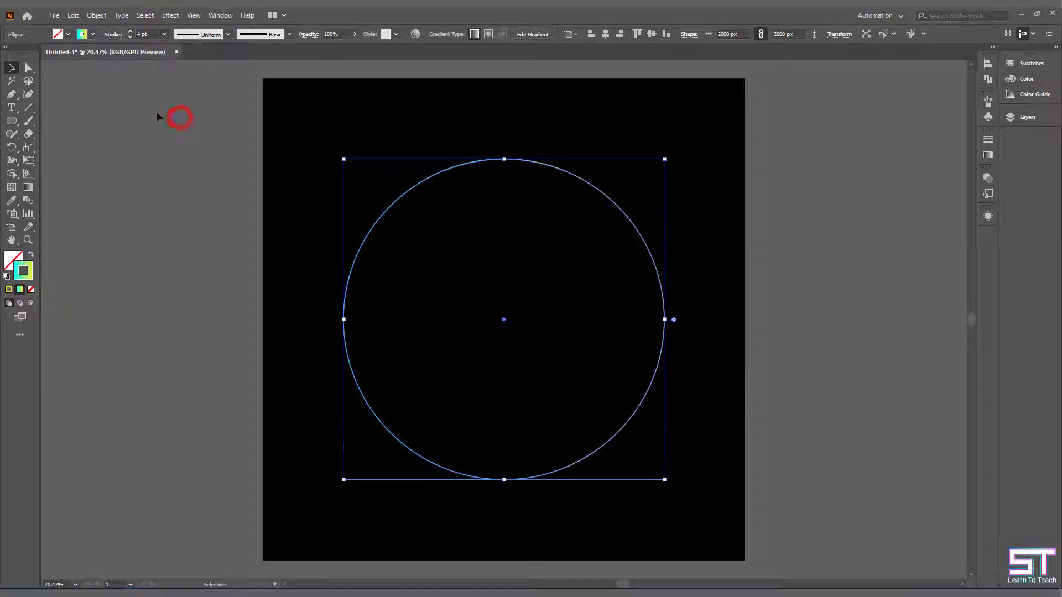
- Start a Distort & Transform Transform effect on the circle with 95% horizontal scale and a 5° rotation angle
click(170, 16)
mouse_move(199, 105)
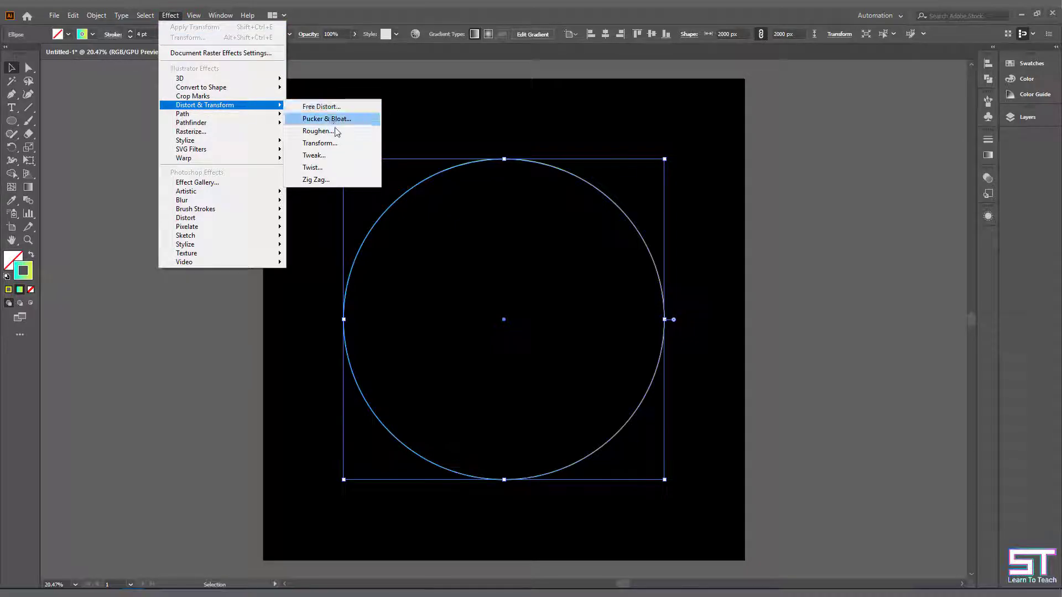
click(336, 145)
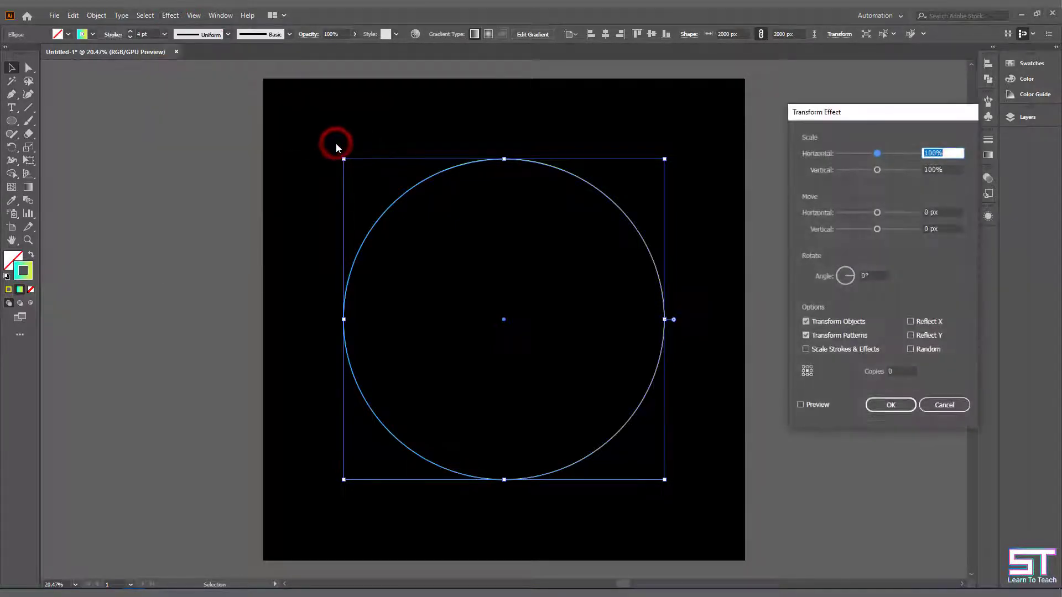
text(95)
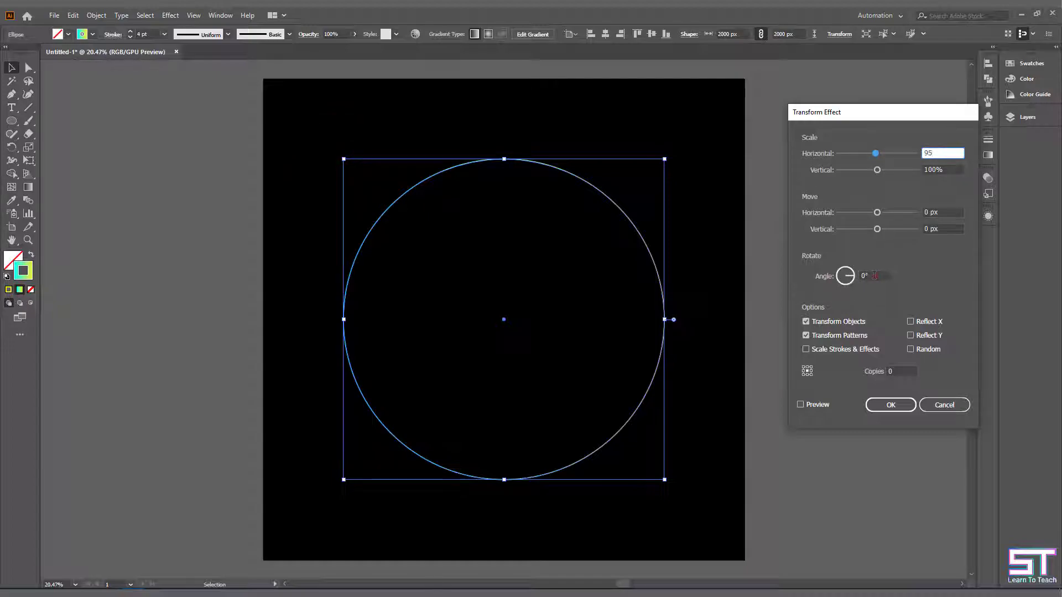
click(874, 275)
text(5)
- Preview the Transform effect and set its number of copies to 59
click(800, 404)
click(902, 371)
text(4)
key(Up)
key(Up)
key(Up)
key(Up)
key(Up)
key(Up)
key(Up)
key(Up)
key(Up)
key(Up)
key(Up)
key(Up)
key(Up)
key(Up)
key(Up)
key(Up)
key(Up)
key(Up)
key(Up)
key(Up)
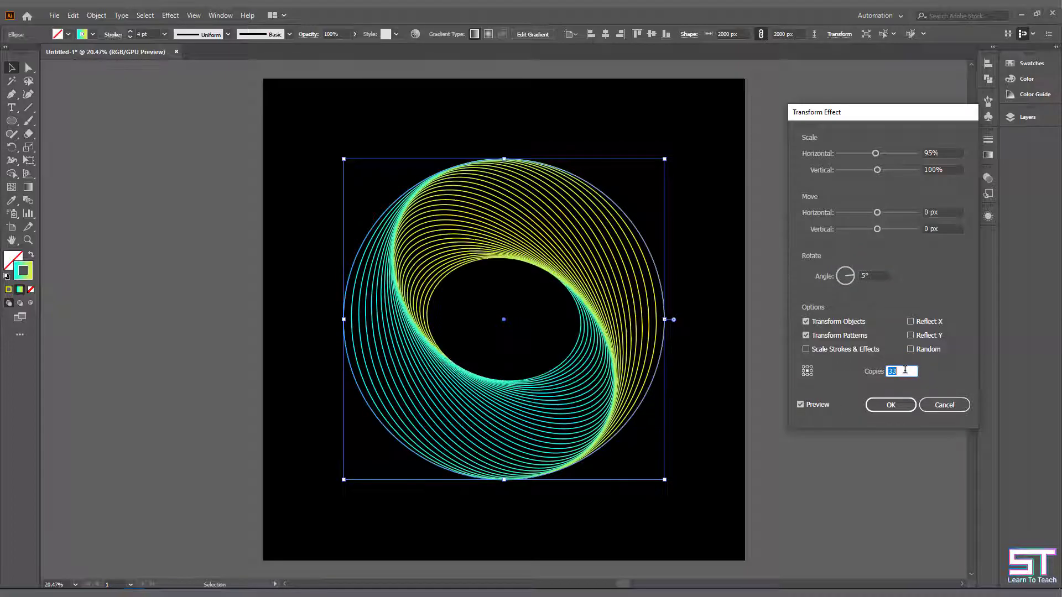
key(Up)
key(Up)
key(Up)
key(Up)
key(Up)
key(Up)
key(Up)
key(Up)
key(Up)
key(Up)
key(Up)
key(Up)
key(Up)
key(Up)
key(Up)
key(Up)
key(Up)
key(Up)
key(Up)
key(Up)
key(Up)
key(Up)
key(Up)
key(Up)
key(Up)
key(Up)
key(Up)
key(Up)
key(Up)
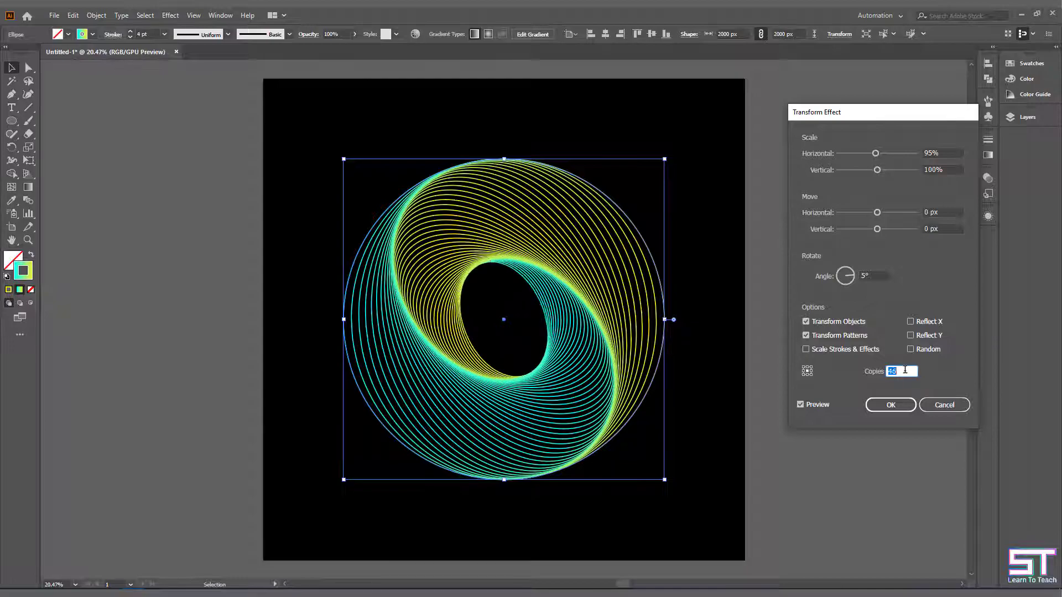
key(Up)
key(Up)
key(Up)
key(Up)
key(Up)
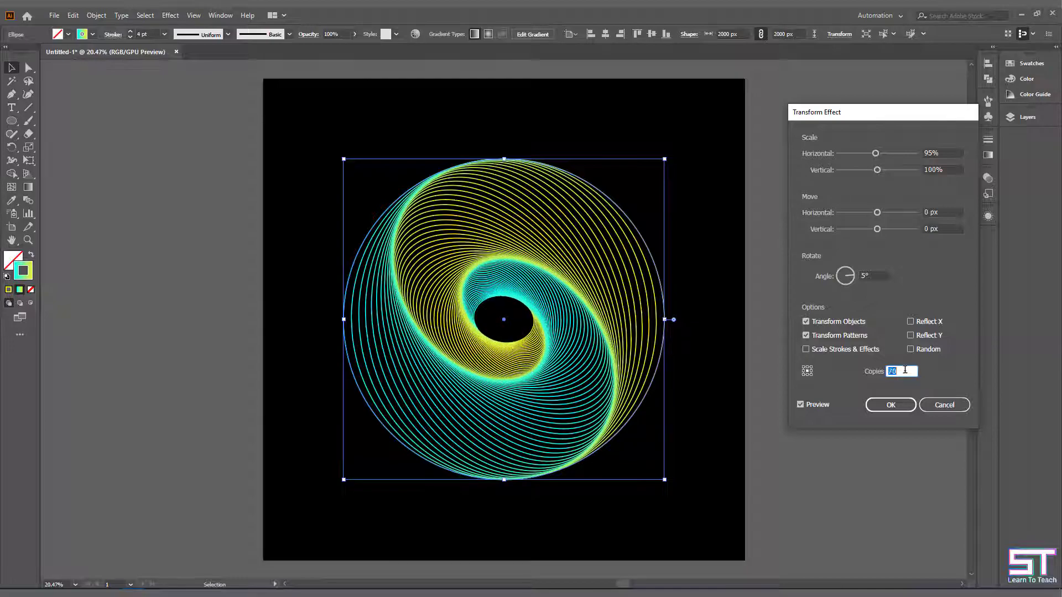
key(Down)
key(Down)
key(Down)
key(Down)
key(Down)
key(Down)
key(Down)
key(Down)
key(Down)
key(Down)
key(Down)
- Set the Transform effect's rotation angle to 4°
click(877, 276)
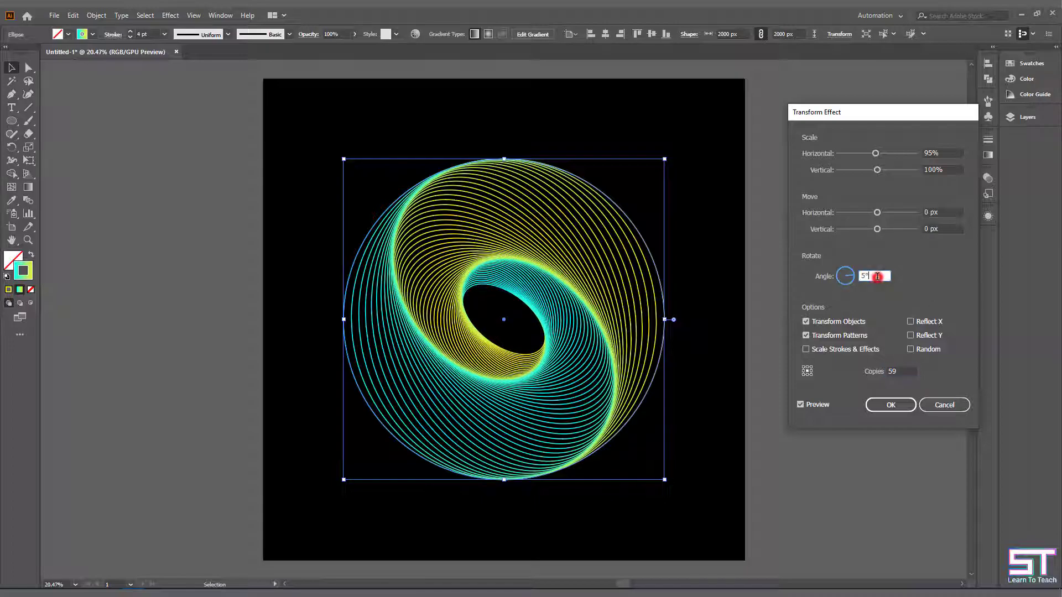
key(Down)
key(Down)
key(Up)
key(Up)
key(Down)
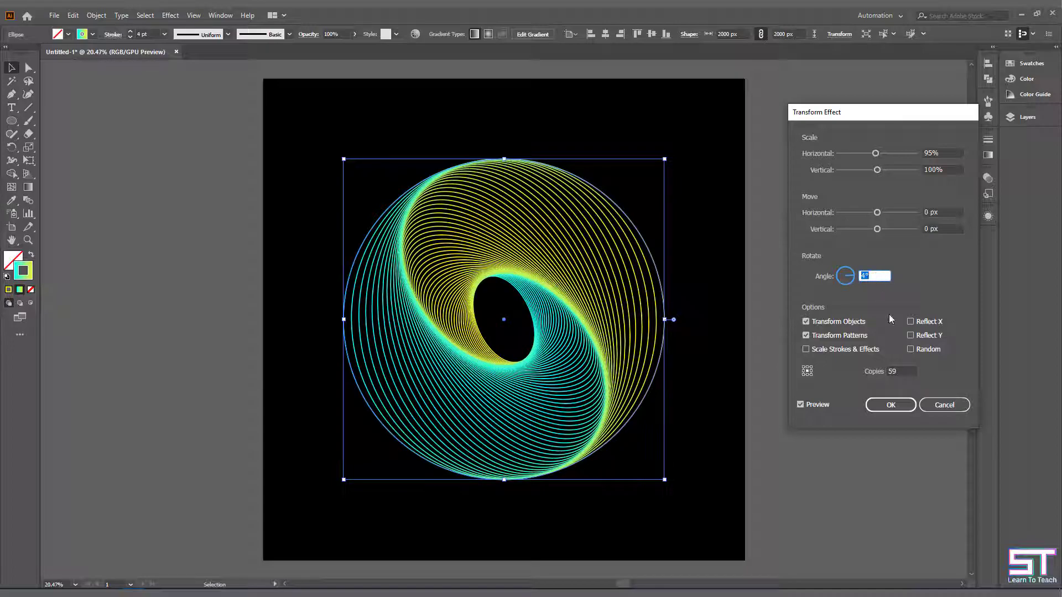
- Set the number of copies to 50, apply the Transform effect to the circle and deselect it
click(906, 372)
key(Down)
key(Down)
key(Down)
key(Down)
key(Down)
key(Down)
key(Down)
key(Down)
key(Down)
key(Down)
key(Down)
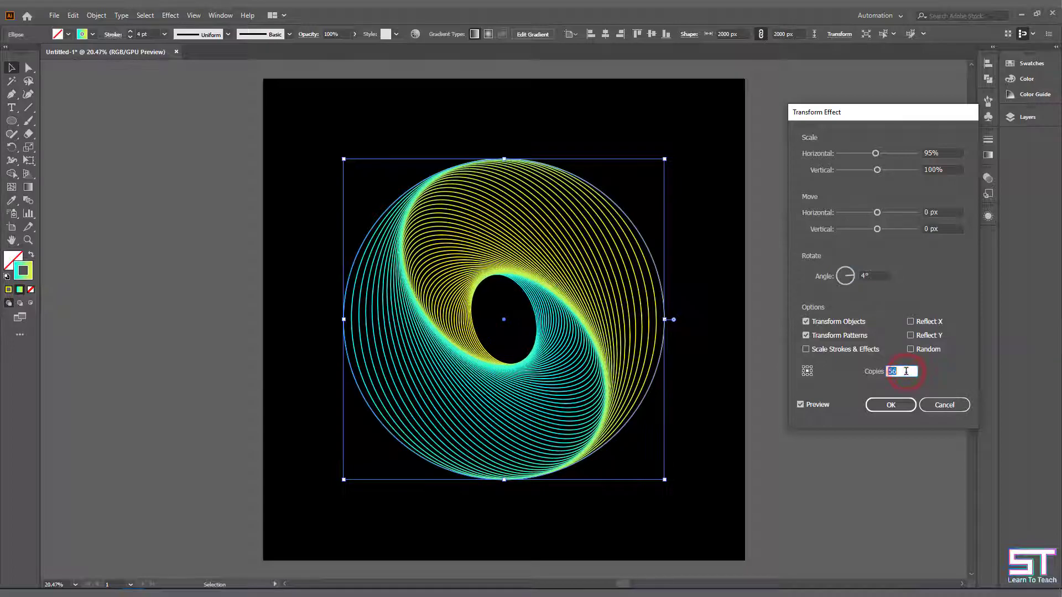
key(Up)
key(Up)
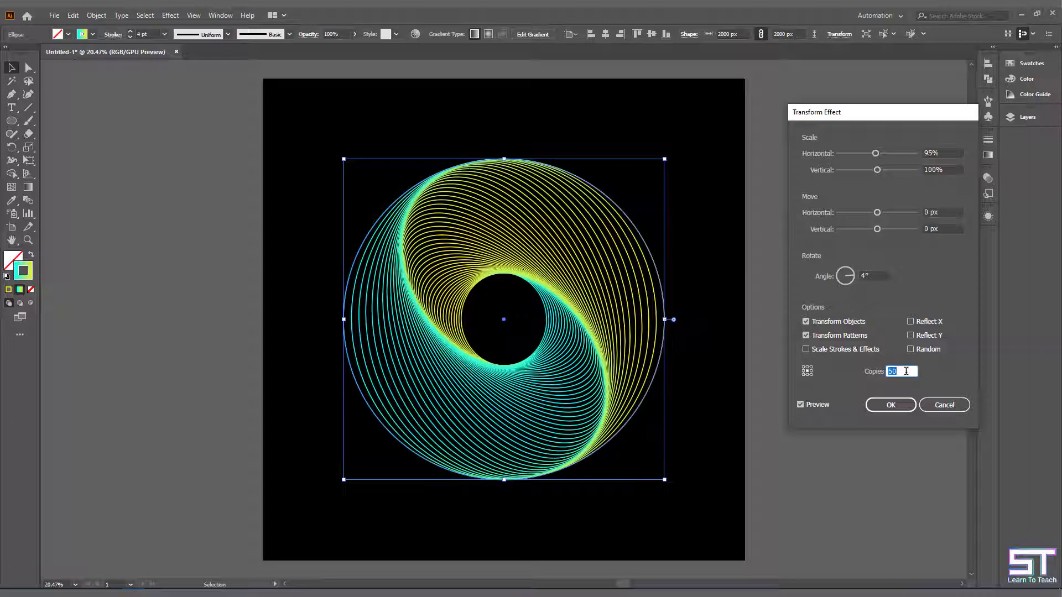
click(891, 405)
click(818, 396)
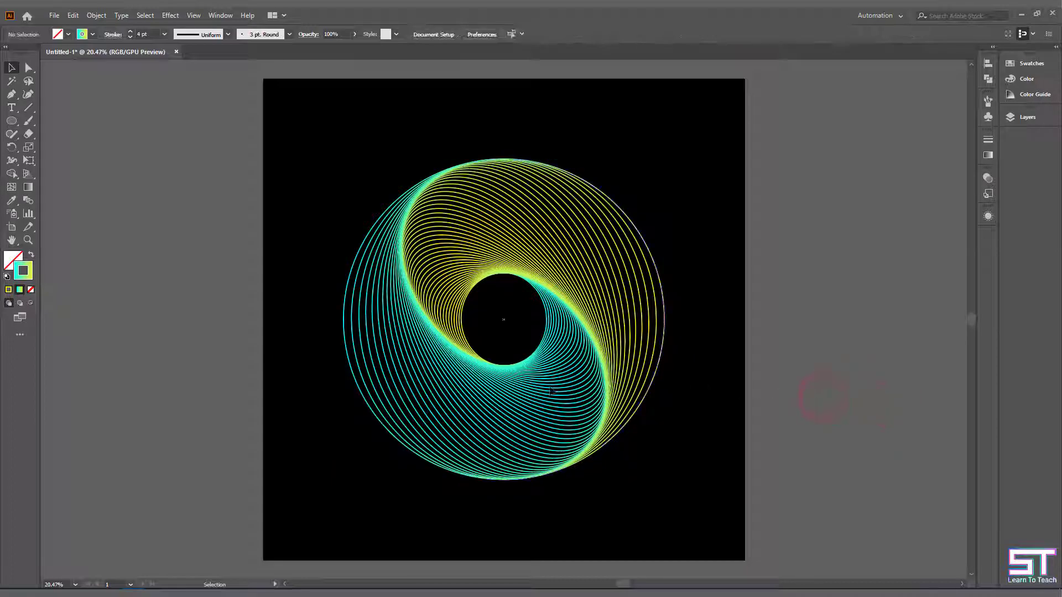
- Move the circular line artwork off the artboard to its left side and deselect it
click(612, 368)
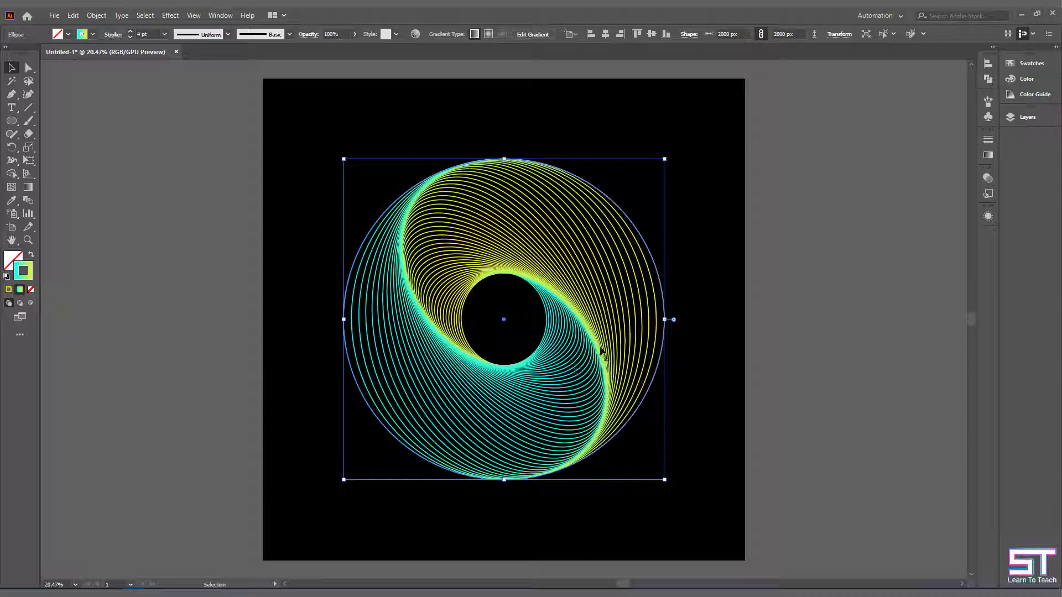
drag(646, 390, 213, 383)
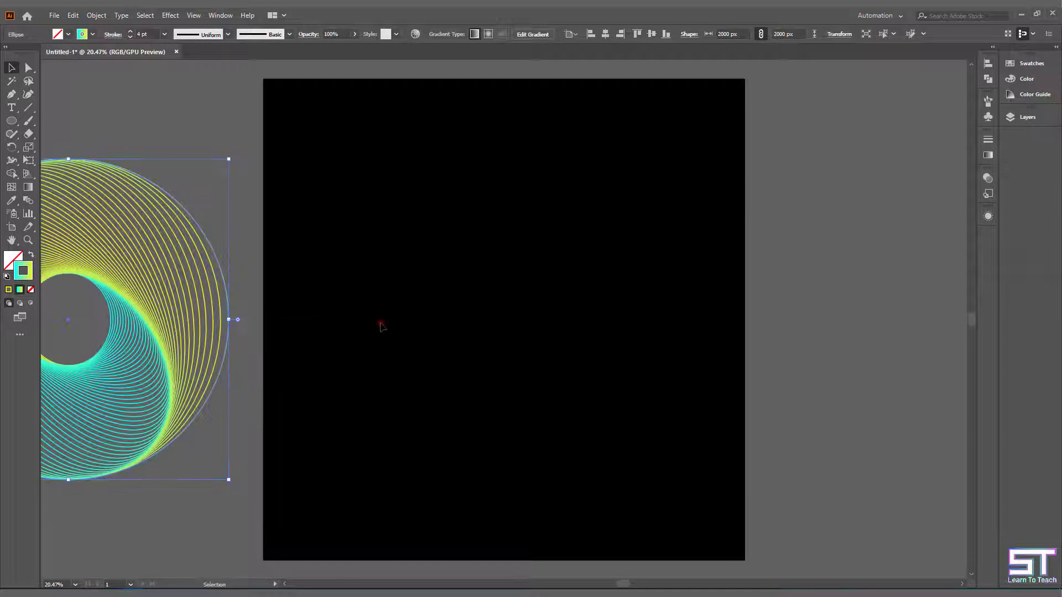
click(379, 323)
scroll(499, 329, left, 2)
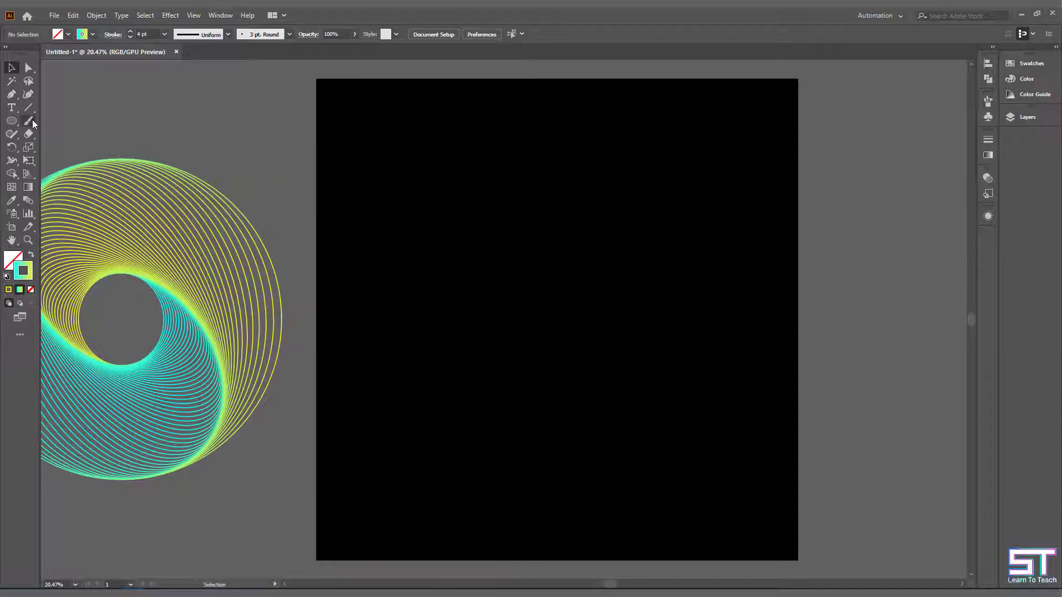
- Create a 2000 x 2000 px square on the black background with the Rectangle tool
drag(13, 125, 61, 124)
click(480, 248)
text(2000)
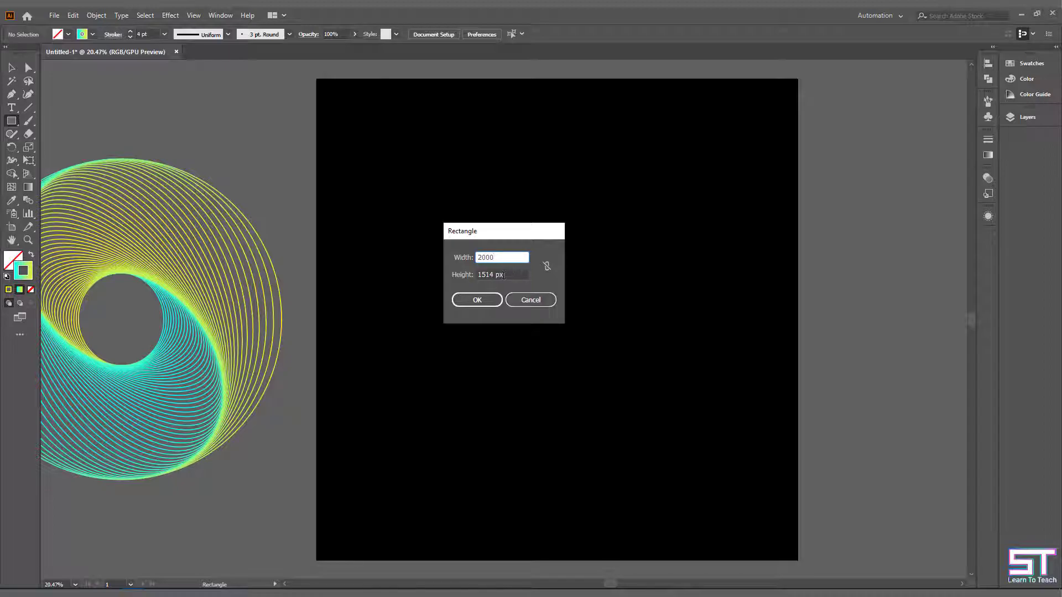
key(Tab)
text(2000)
click(481, 300)
- Center the square vertically and horizontally on the artboard
click(11, 68)
click(652, 34)
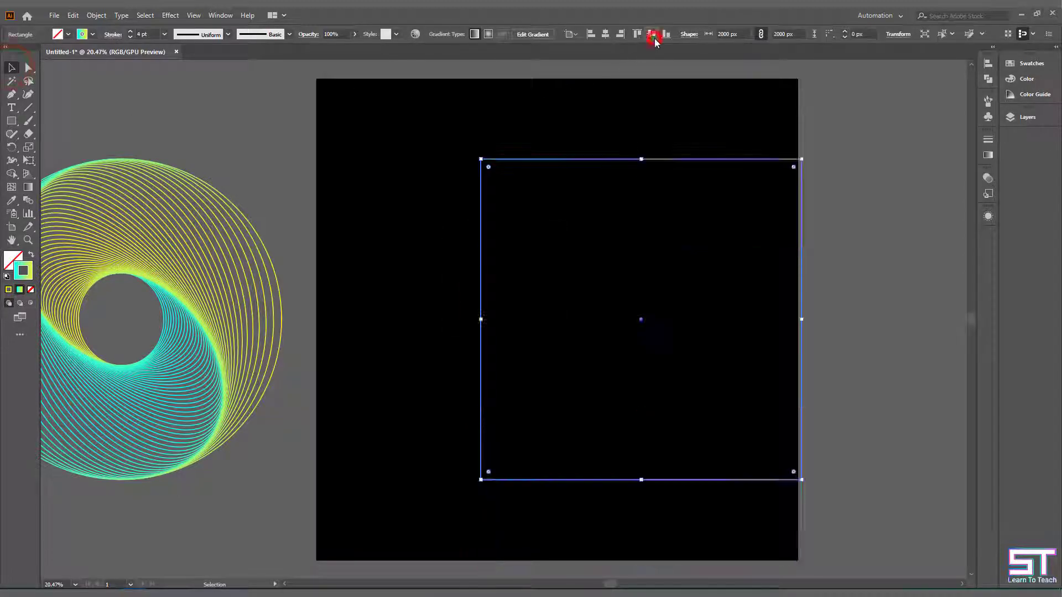
click(606, 33)
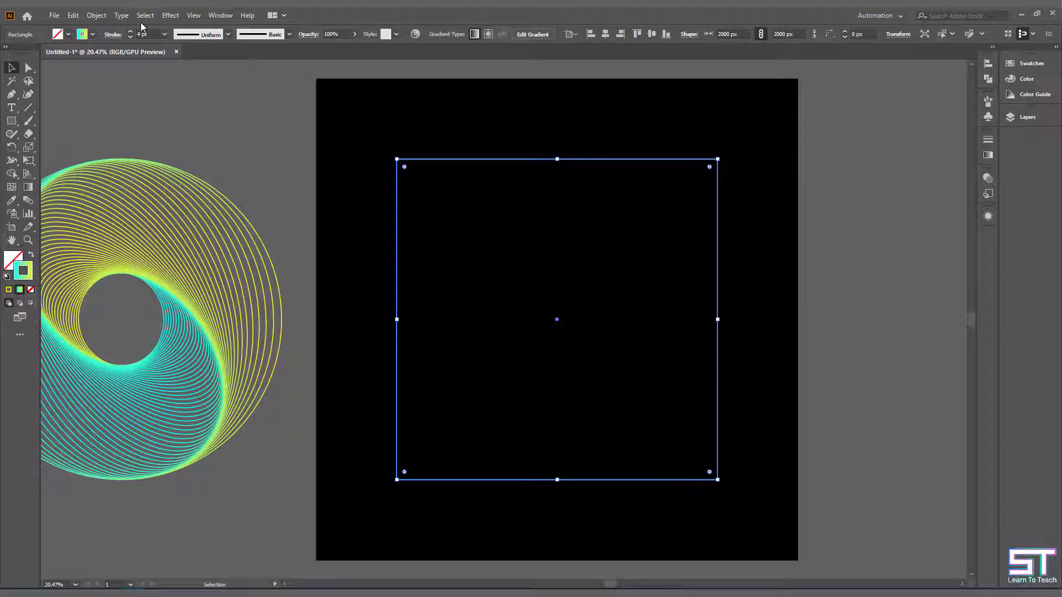
- Start a Transform effect on the square with 95% horizontal and vertical scale, a 5° rotation angle and the preview on
click(171, 16)
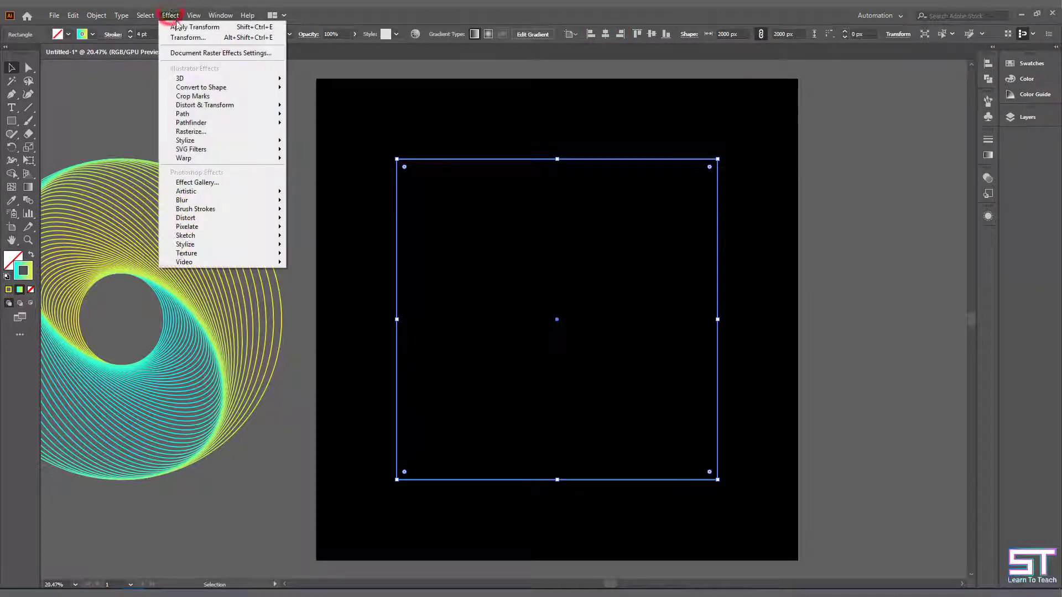
mouse_move(246, 111)
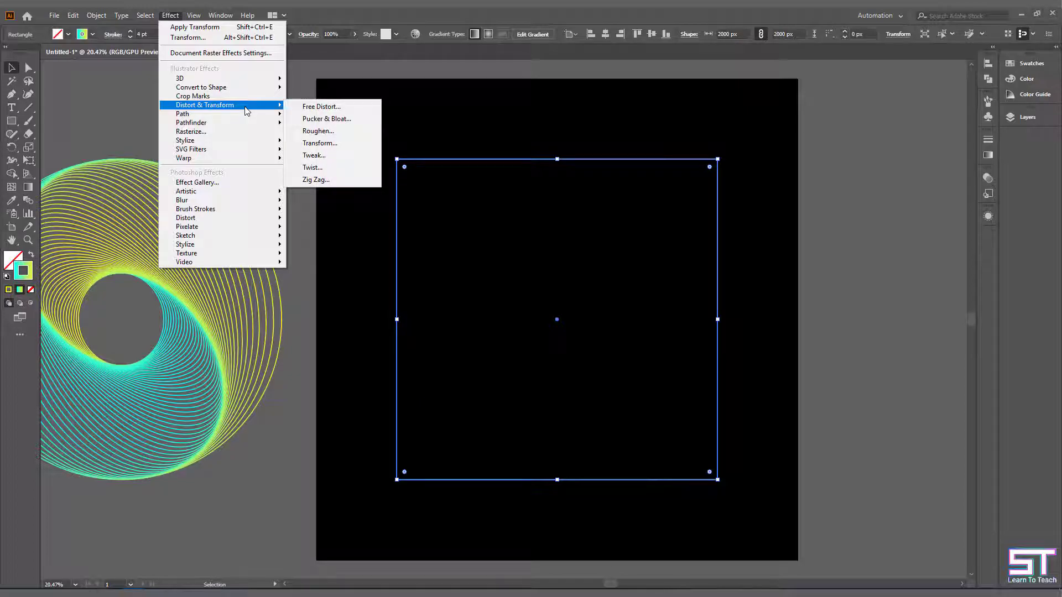
click(337, 144)
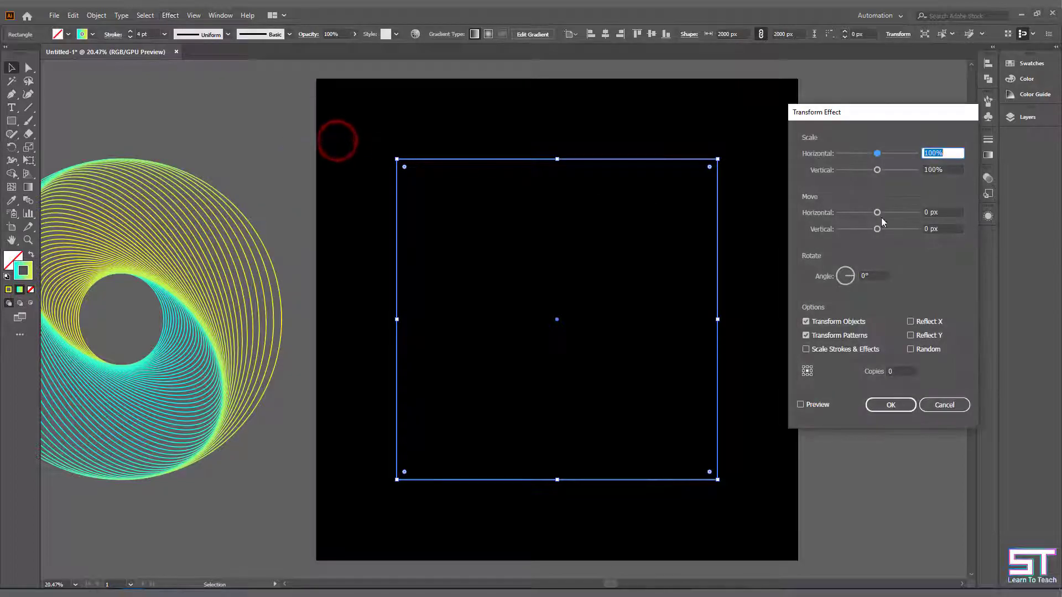
text(5)
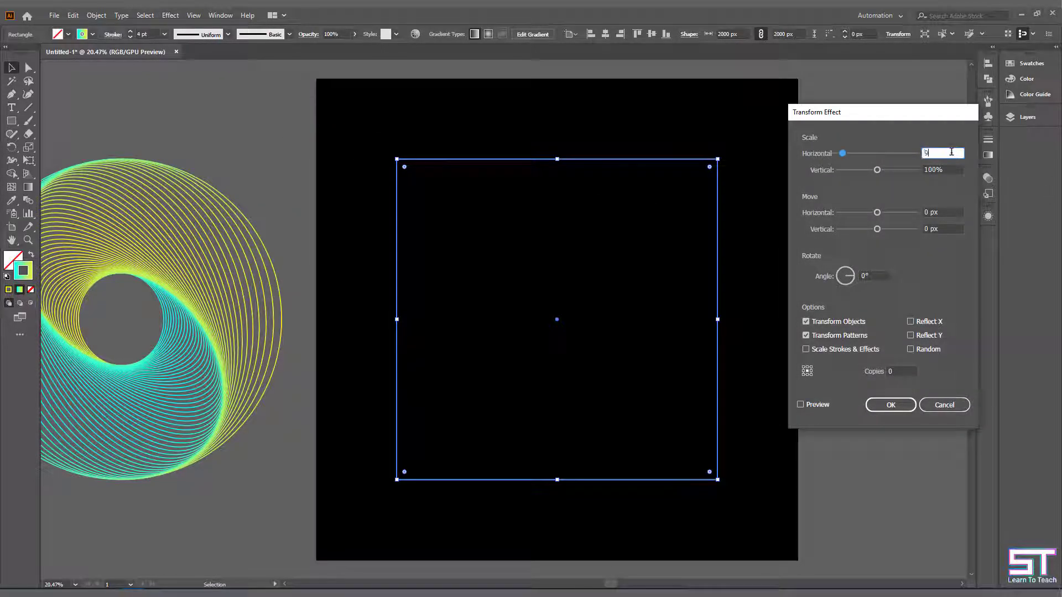
text(5)
key(Tab)
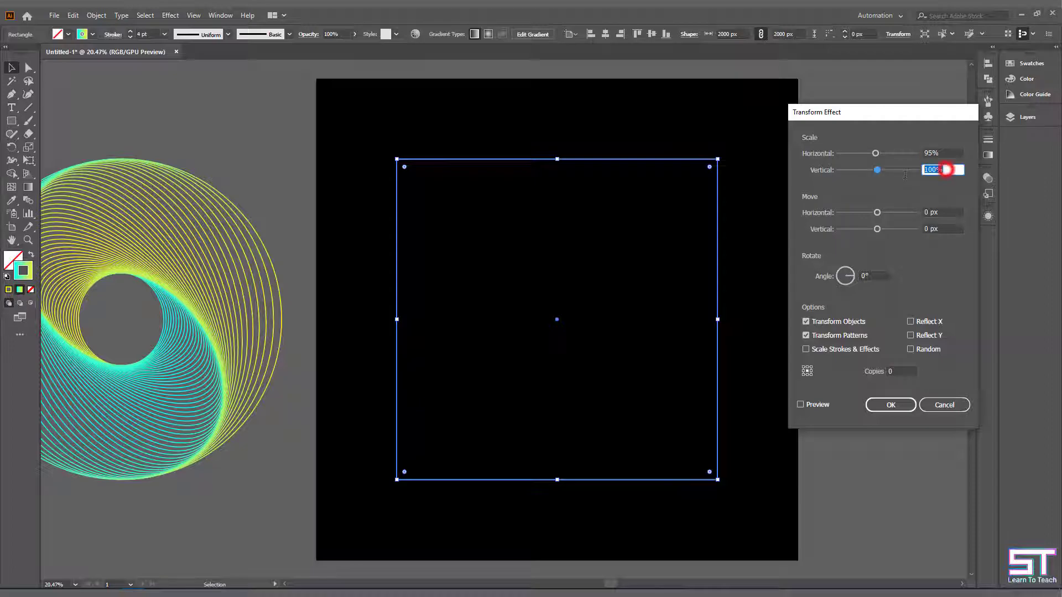
text(8)
text(5)
click(873, 275)
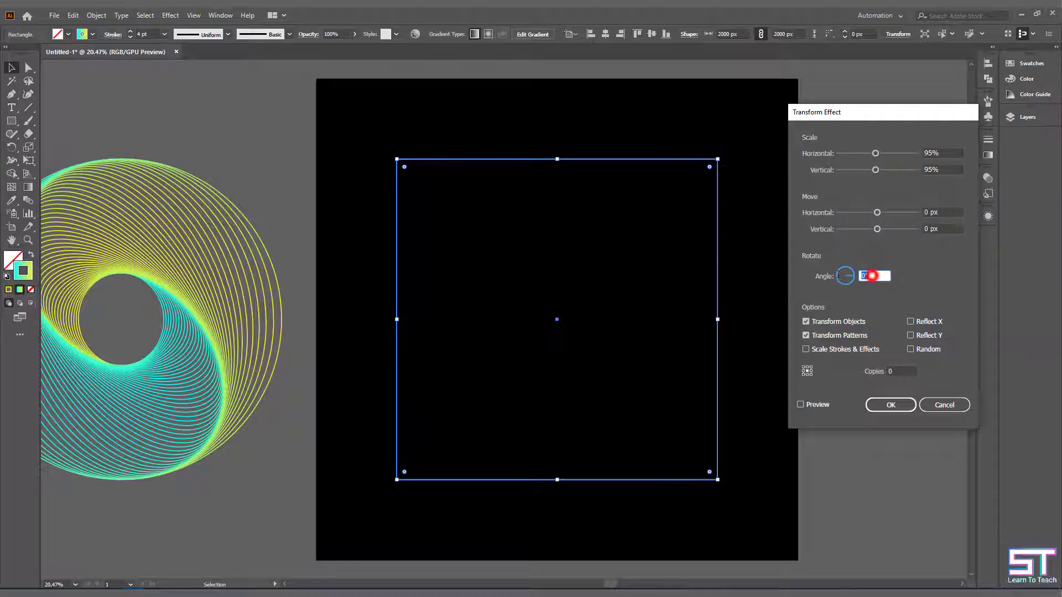
click(800, 404)
- Raise the number of copies in the square's Transform effect to 40
click(903, 370)
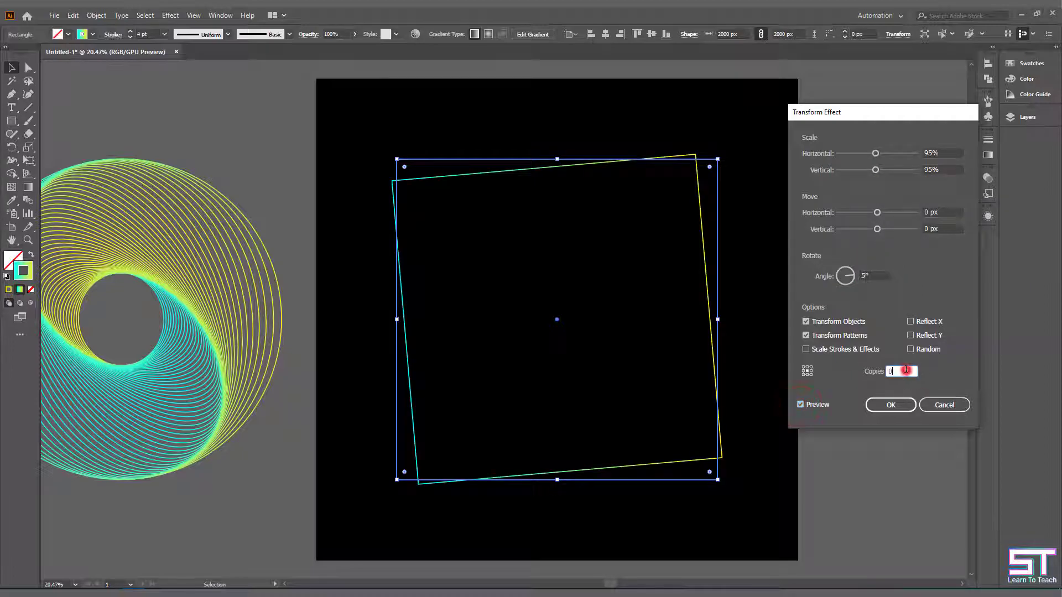
text(3)
key(Up)
key(Up)
key(Up)
key(Up)
key(Up)
key(Up)
key(Up)
key(Up)
key(Up)
key(Up)
key(Up)
key(Up)
key(Up)
key(Up)
key(Up)
key(Up)
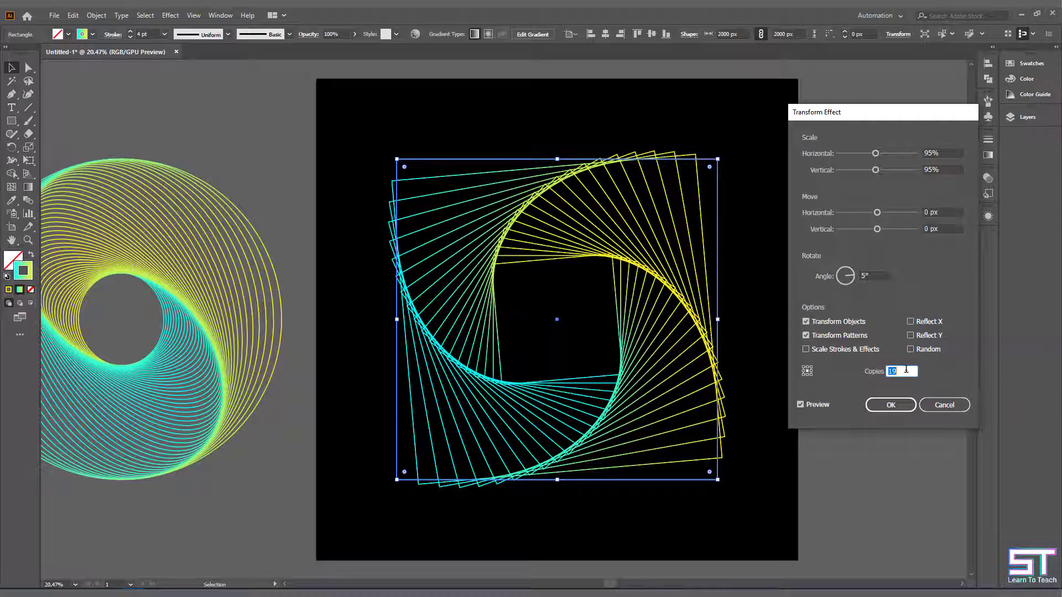
key(Up)
key(Up)
key(Up)
key(Up)
key(Up)
key(Up)
key(Up)
key(Up)
key(Up)
key(Up)
key(Up)
key(Up)
key(Up)
key(Up)
key(Up)
key(Up)
key(Up)
key(Up)
key(Up)
key(Up)
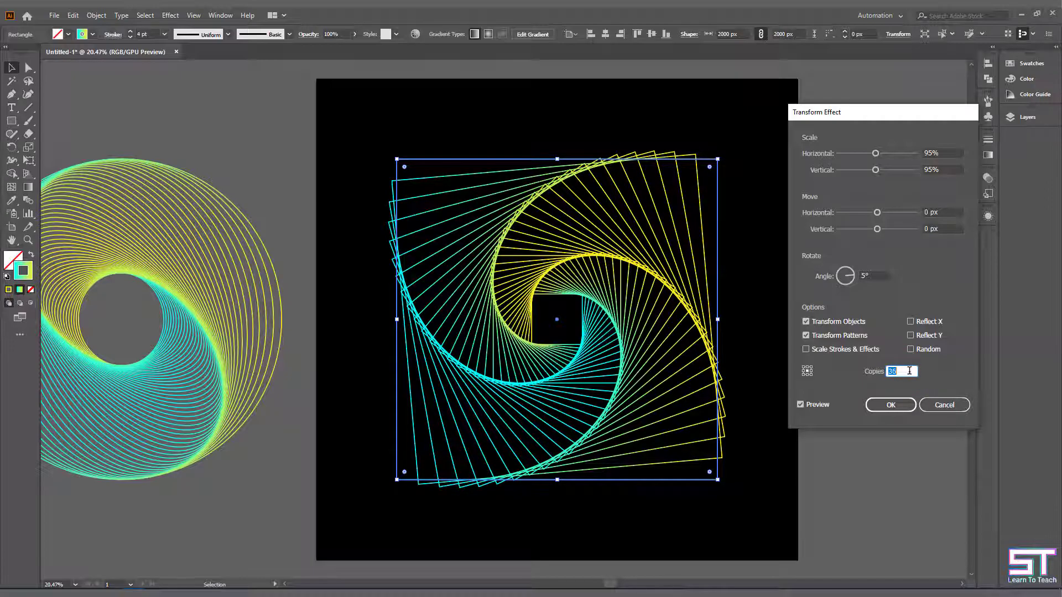
key(Up)
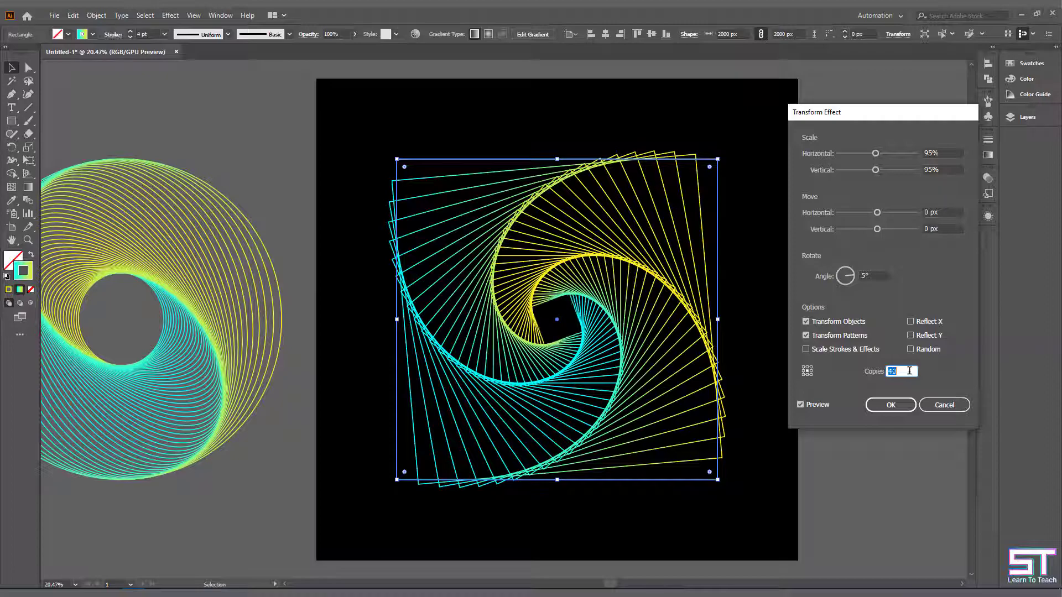
- Lower the rotation angle to 2°, apply the Transform effect to the square and deselect it
click(880, 274)
key(Down)
key(Down)
key(Down)
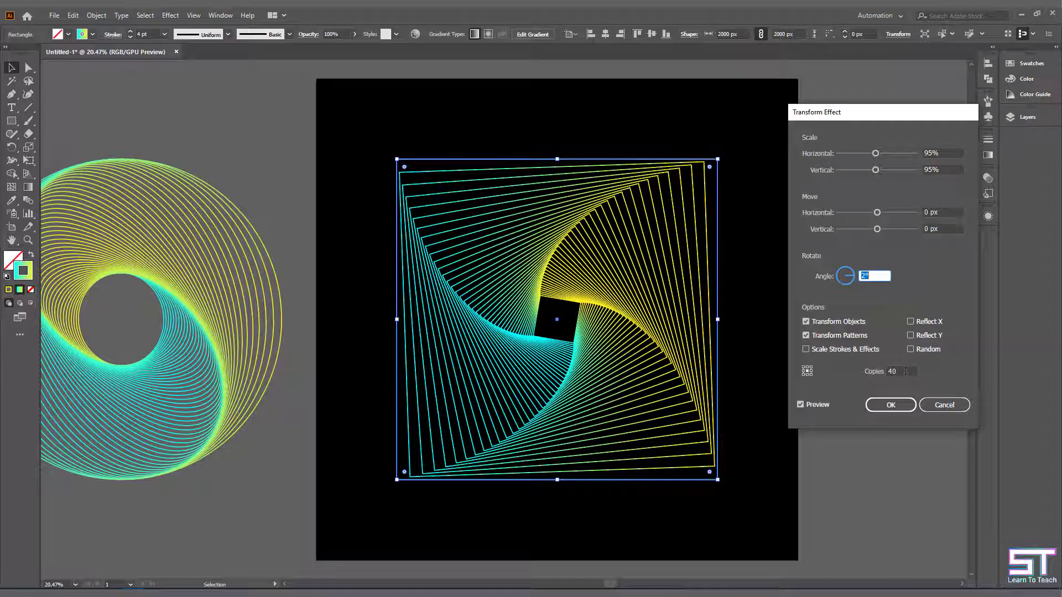
click(905, 409)
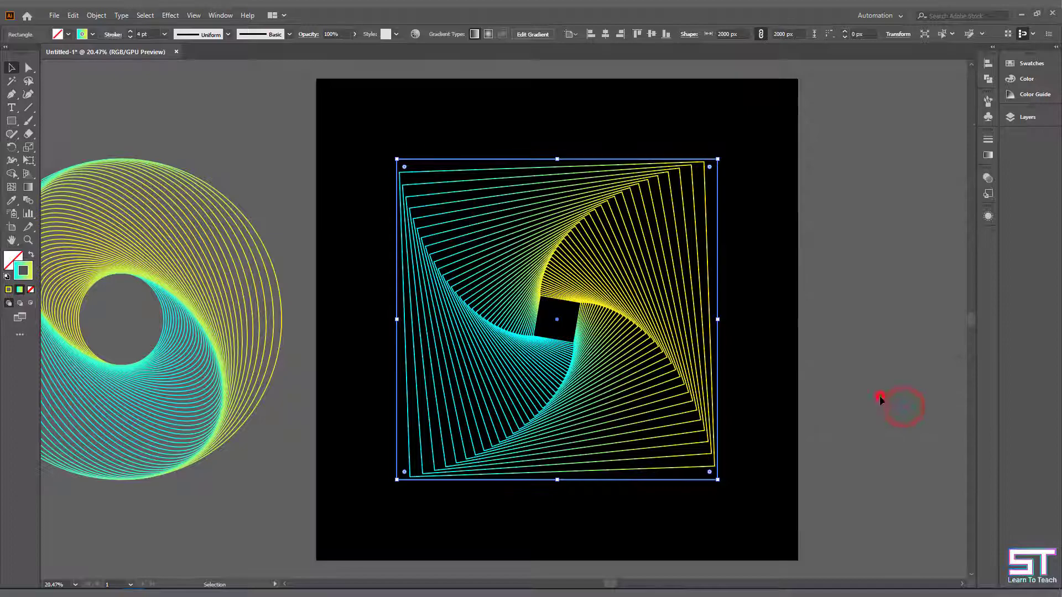
click(880, 397)
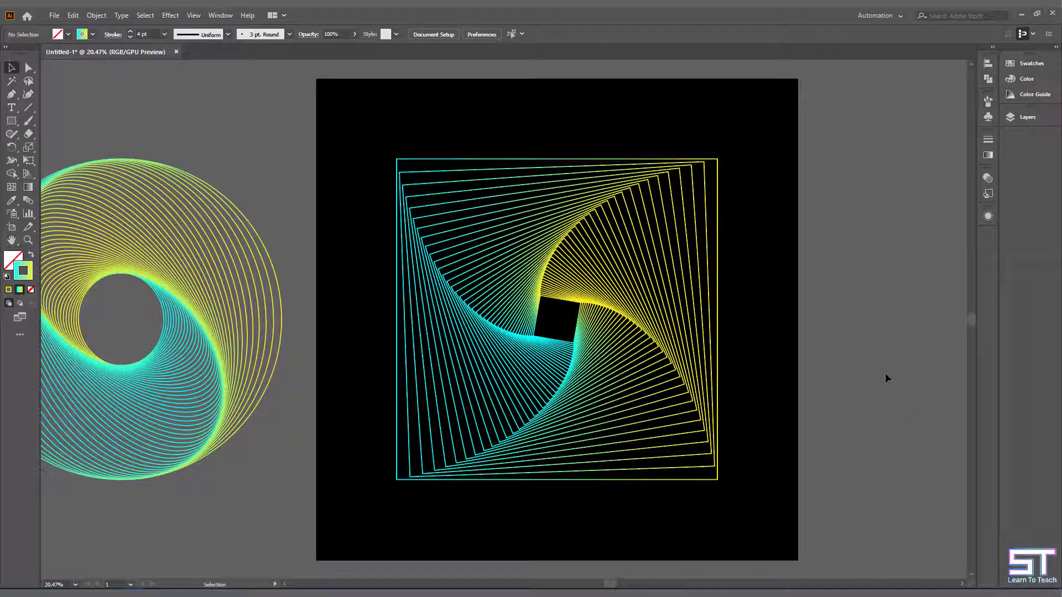
- Change the cyan stop of the square artwork's stroke gradient to red
click(653, 335)
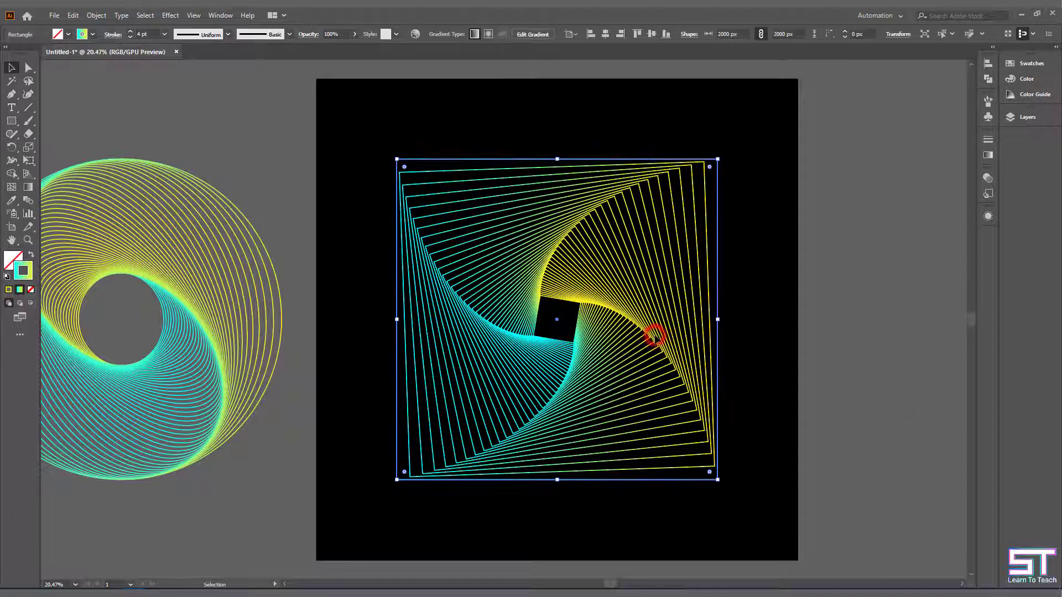
click(988, 156)
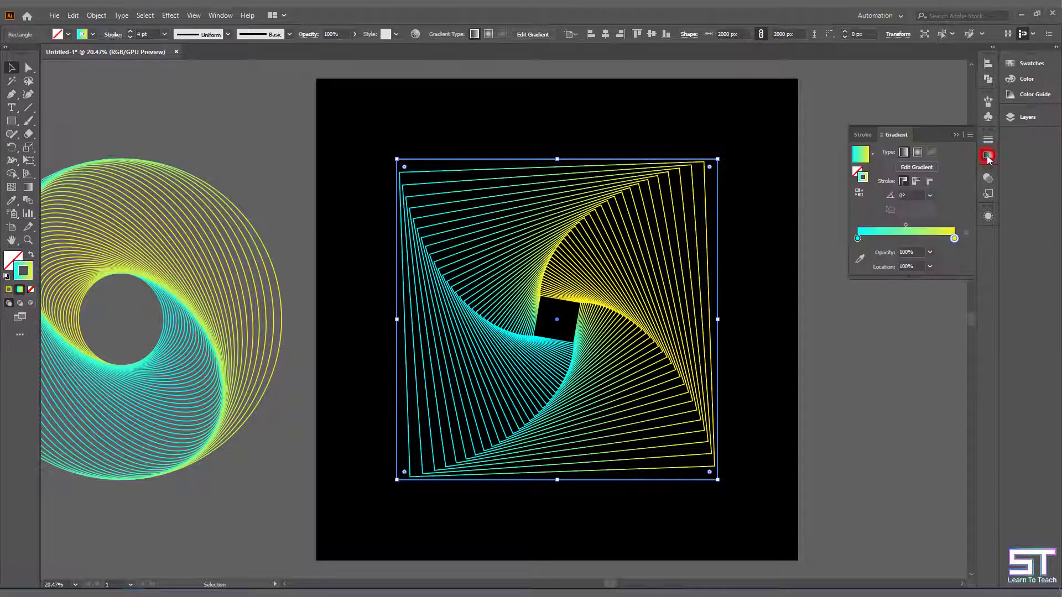
double_click(858, 238)
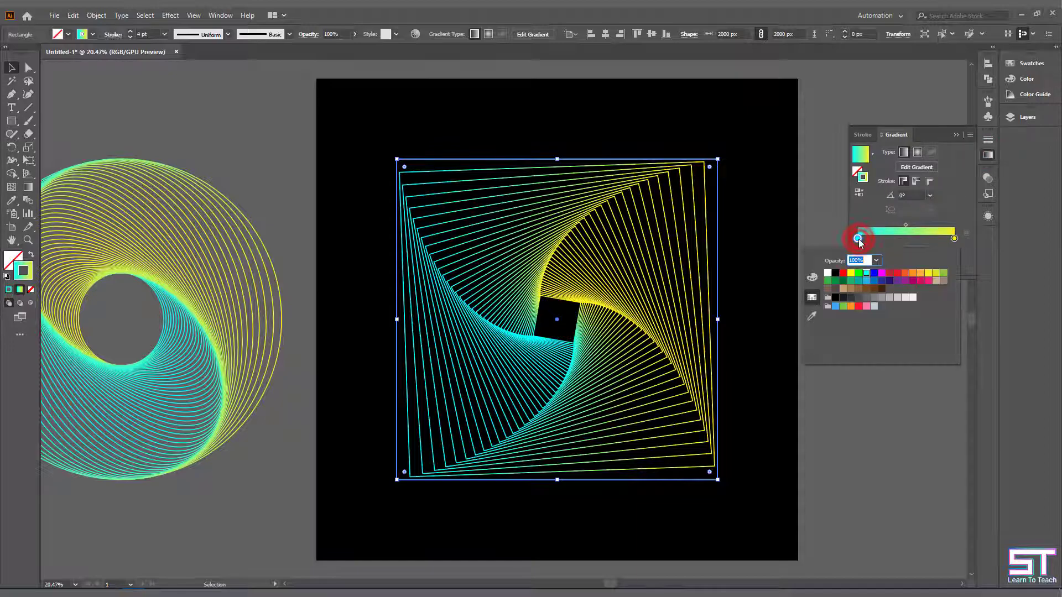
click(897, 272)
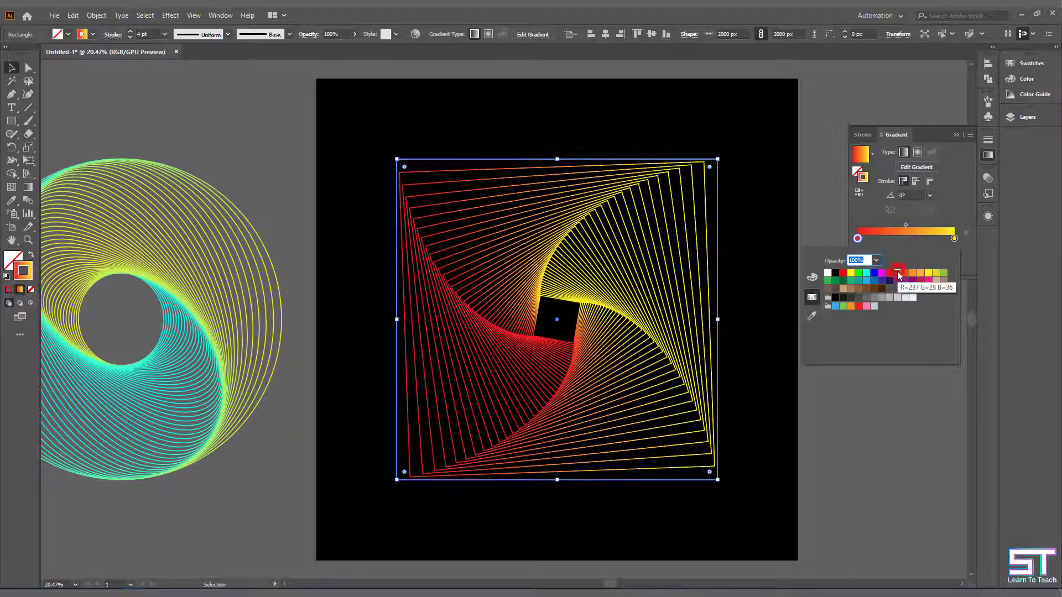
click(988, 157)
- Round the square's corners to a radius of about 289 px and rotate the artwork 45° clockwise into a diamond
drag(407, 173, 443, 205)
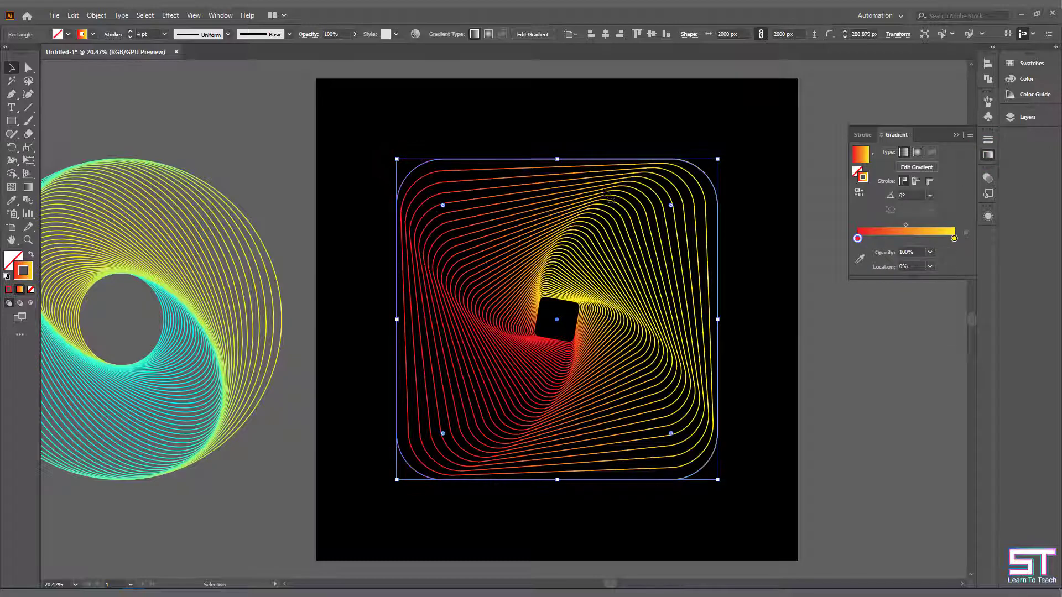
drag(720, 159, 703, 362)
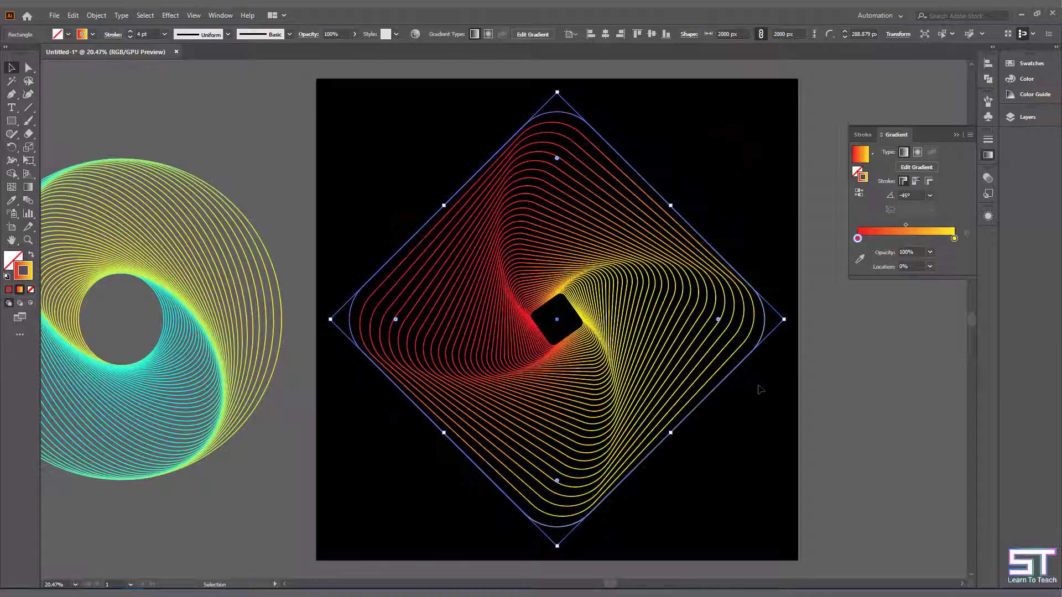
click(759, 389)
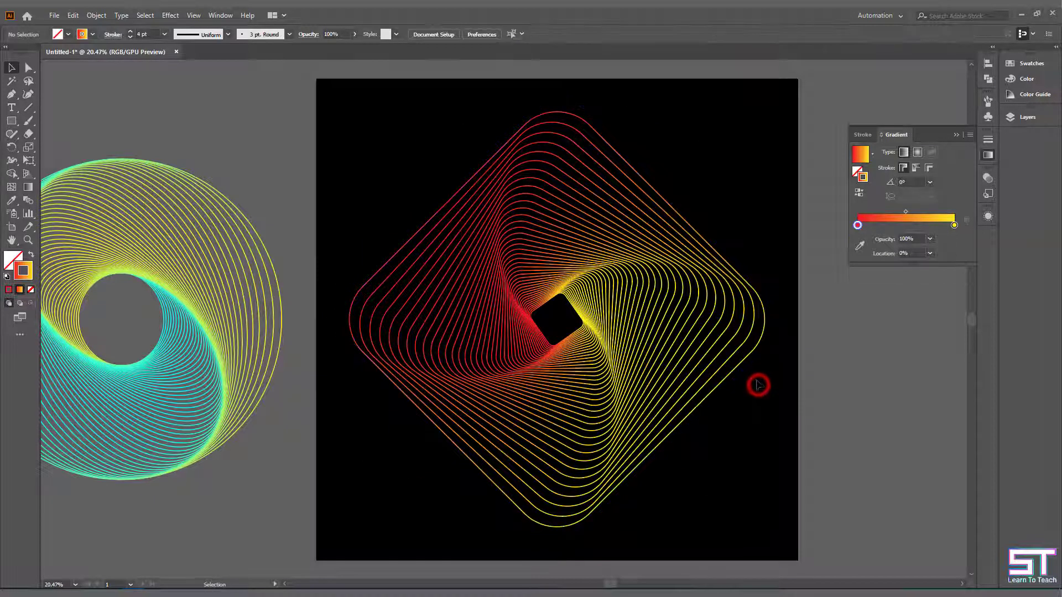
click(987, 156)
click(857, 273)
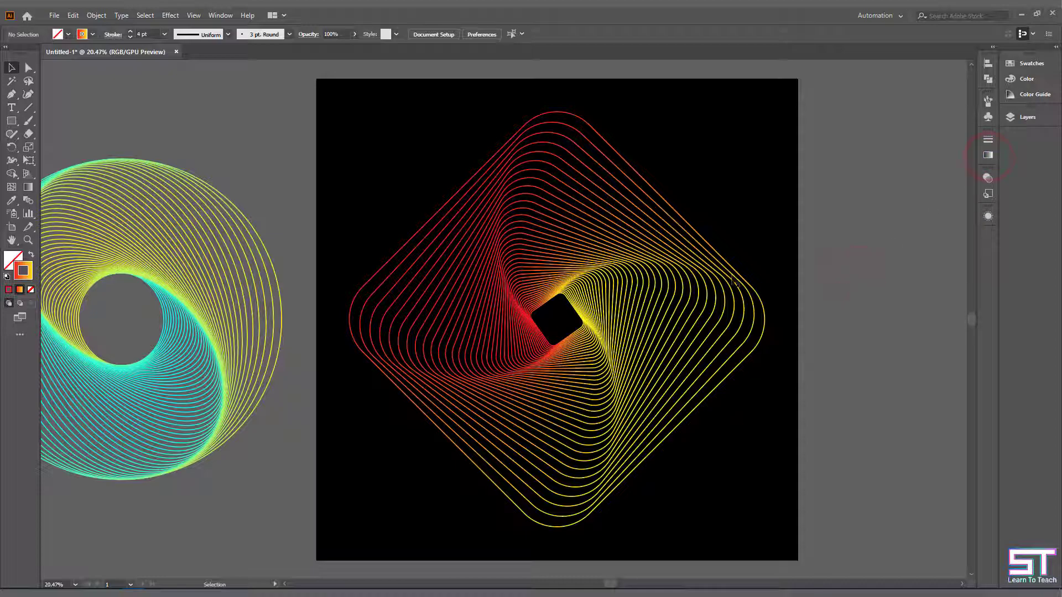
- Move the red-yellow diamond artwork off the artboard to its right side and deselect it
drag(750, 277, 937, 326)
click(642, 320)
- Draw an upright triangle on the black background with the Polygon tool, reducing the sides to three
scroll(642, 320, right, 3)
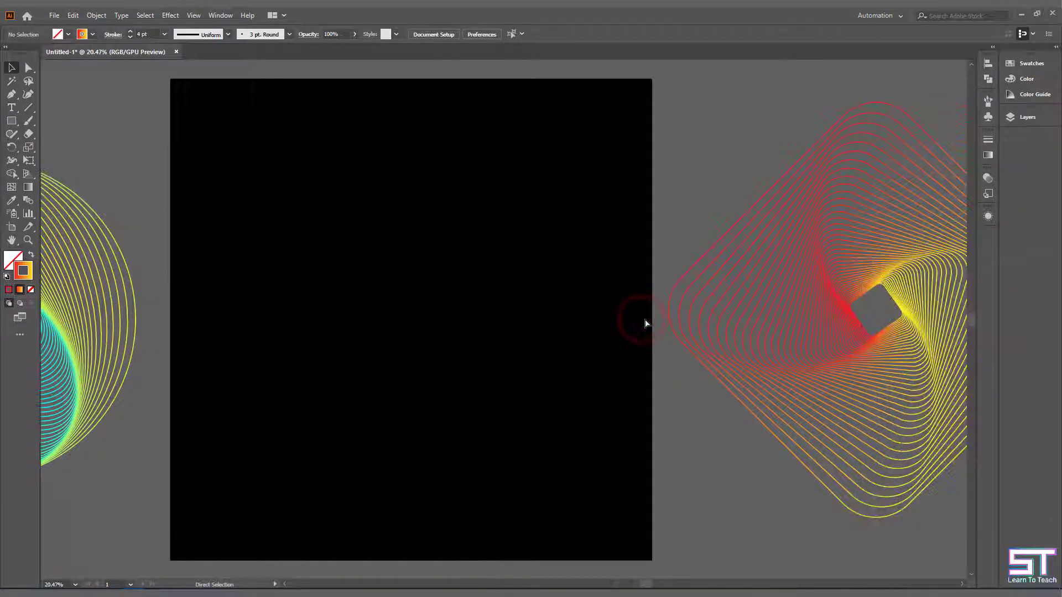
scroll(616, 332, down, 3)
scroll(576, 327, right, 1)
scroll(576, 327, up, 3)
scroll(597, 315, down, 2)
scroll(585, 311, right, 1)
scroll(586, 311, up, 1)
click(14, 122)
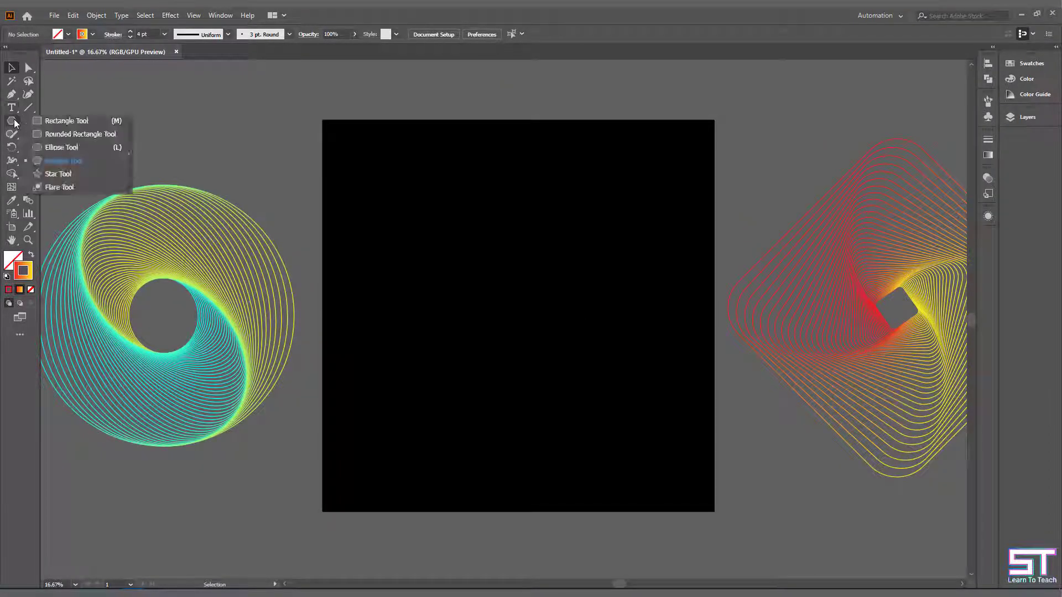
click(67, 161)
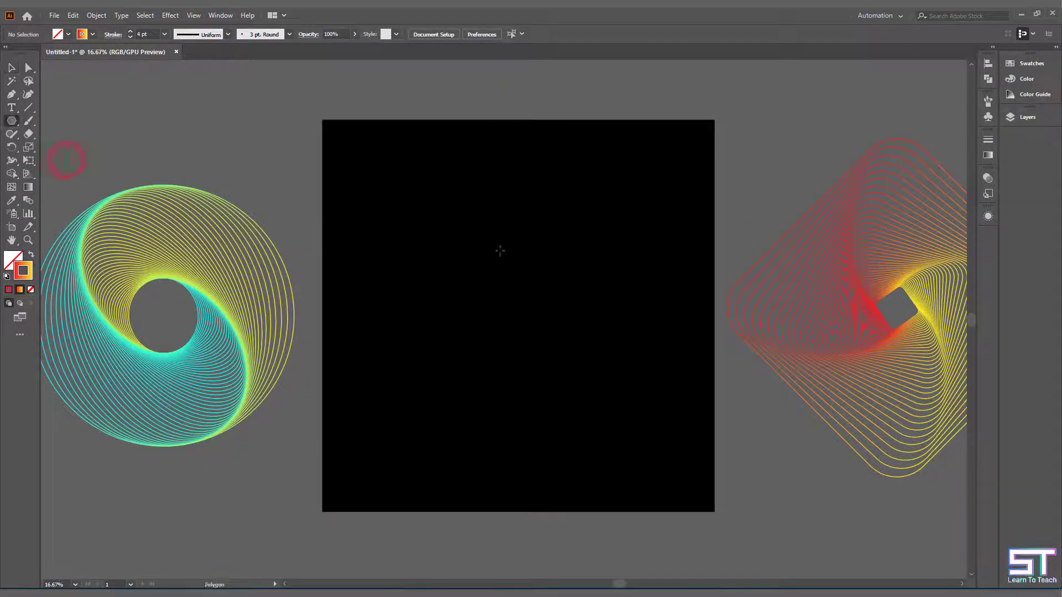
drag(450, 236, 553, 294)
key(Down)
key(Down)
key(Down)
- Center the triangle vertically and horizontally on the artboard
key(v)
click(653, 33)
click(605, 34)
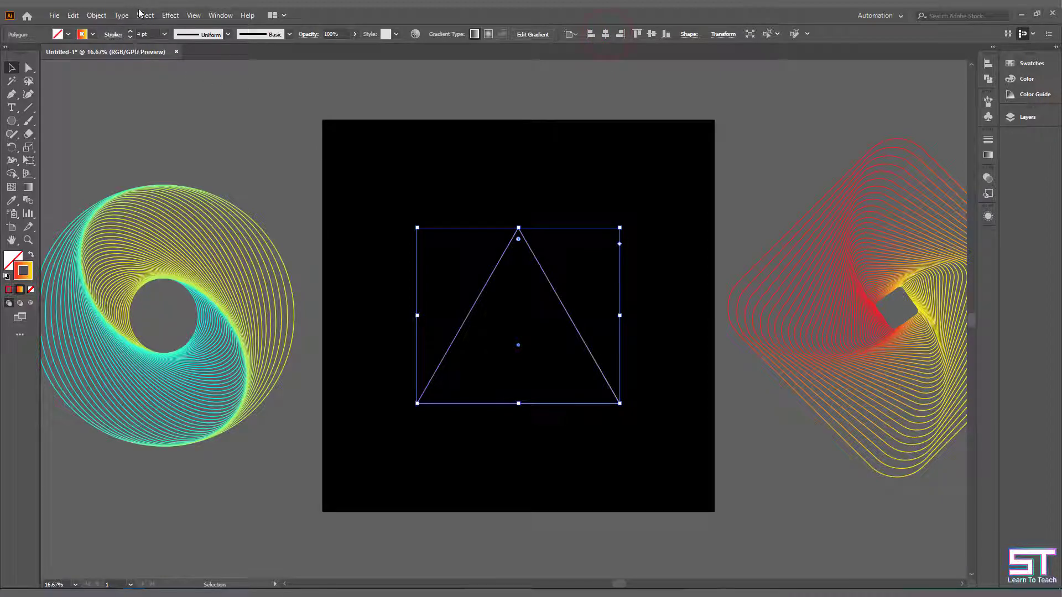
- Start a Transform effect on the triangle with 95% horizontal and vertical scale, a 2° rotation angle and the preview on
click(170, 16)
mouse_move(223, 106)
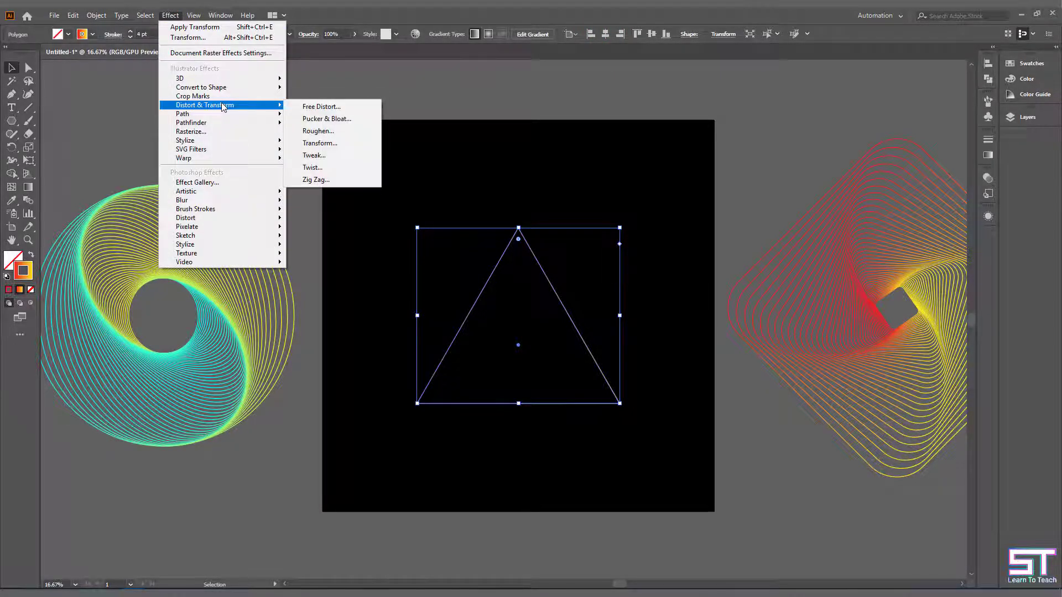
click(326, 143)
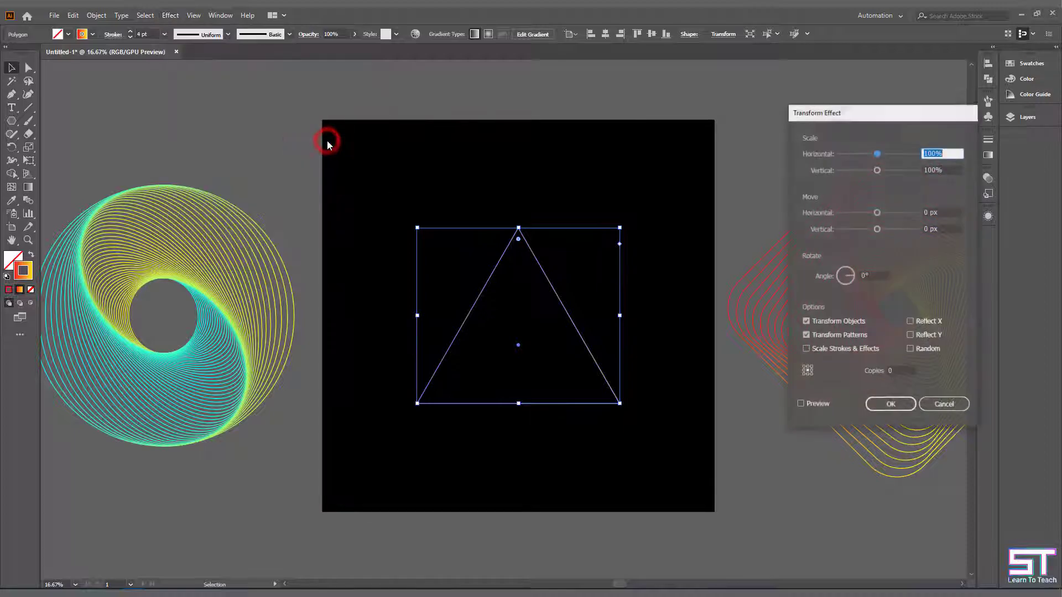
text(95)
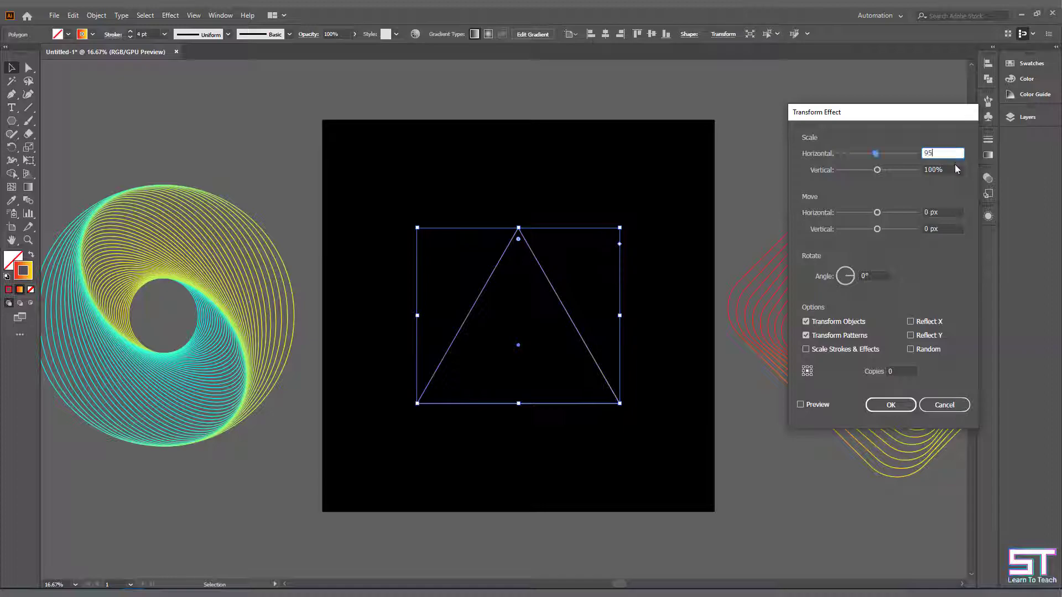
click(941, 169)
text(95)
click(873, 275)
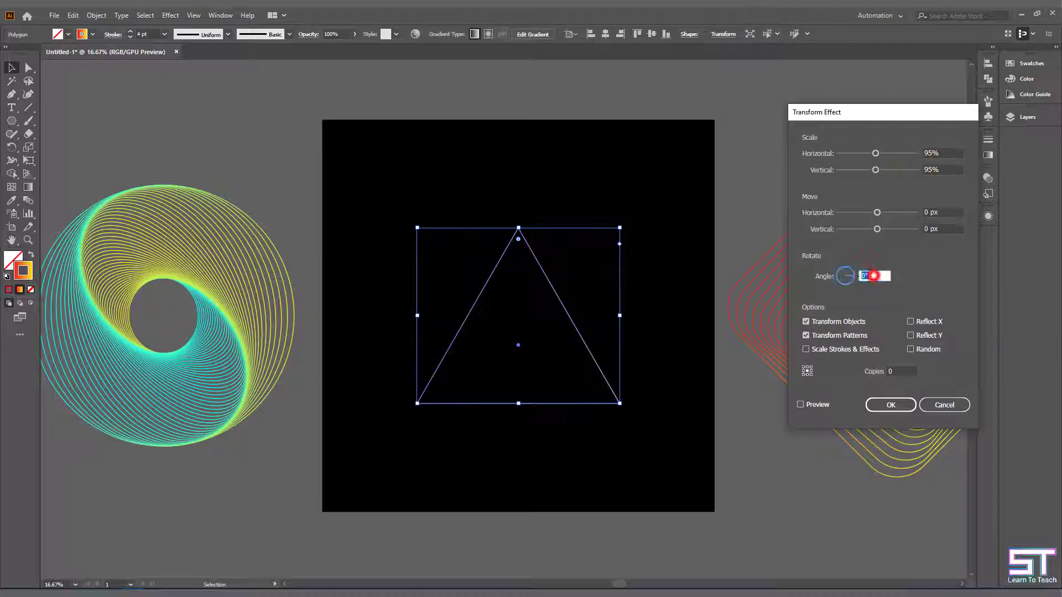
text(2)
click(801, 404)
- Raise the number of copies in the triangle's Transform effect to 31
click(904, 371)
key(Up)
key(Up)
key(Up)
key(Up)
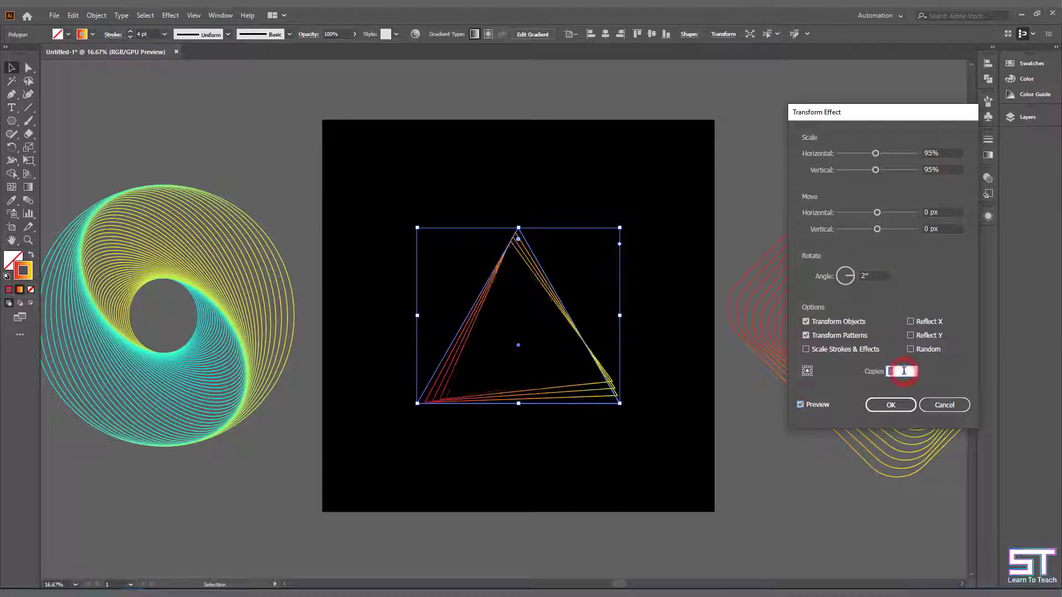
key(Up)
key(Up)
key(Up)
key(Up)
key(Up)
key(Up)
key(Up)
key(Up)
key(Up)
key(Up)
key(Up)
key(Up)
key(Up)
key(Up)
key(Up)
key(Up)
key(Up)
key(Up)
key(Up)
key(Up)
key(Up)
key(Up)
key(Up)
key(Up)
key(Up)
key(Up)
key(Up)
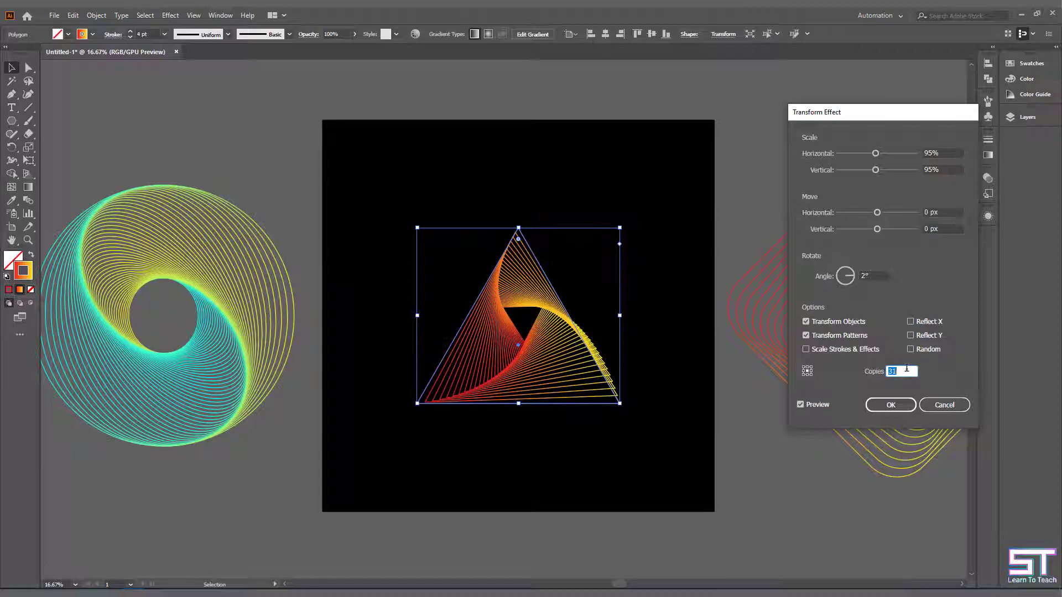
- Set the rotation angle to 3° and the copies to 30, and apply the Transform effect to the triangle
click(873, 275)
key(Up)
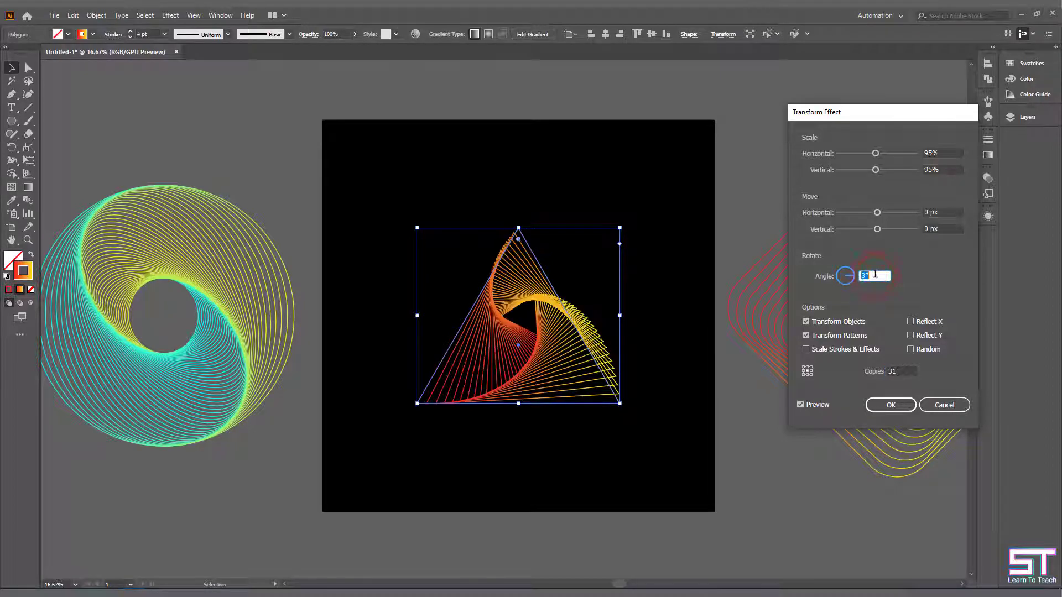
key(Down)
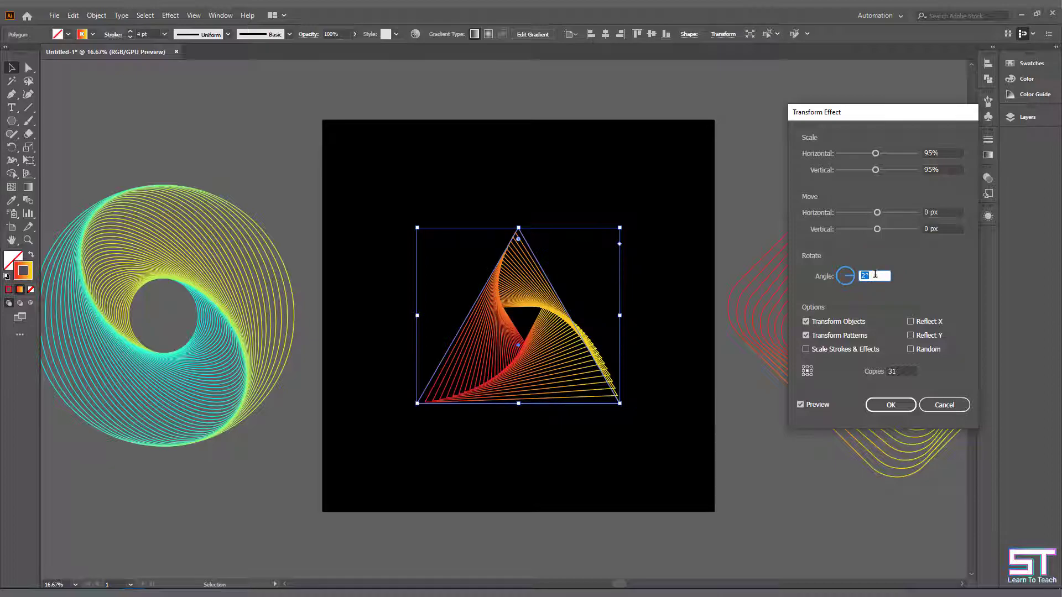
key(Up)
double_click(903, 370)
text(30)
click(898, 405)
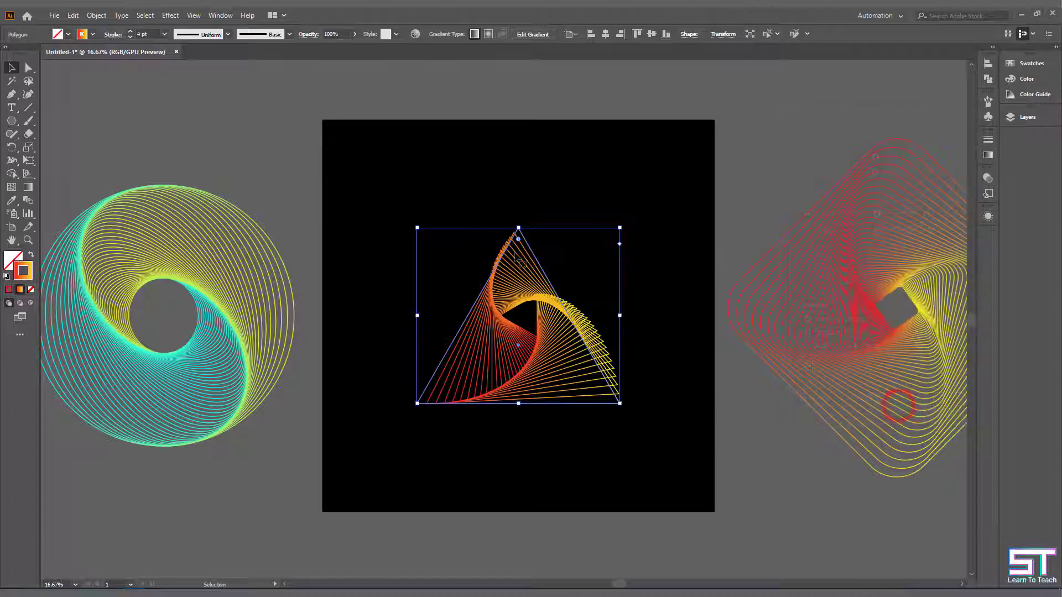
- Round the corners of the triangle artwork with its corner widget
drag(518, 239, 539, 269)
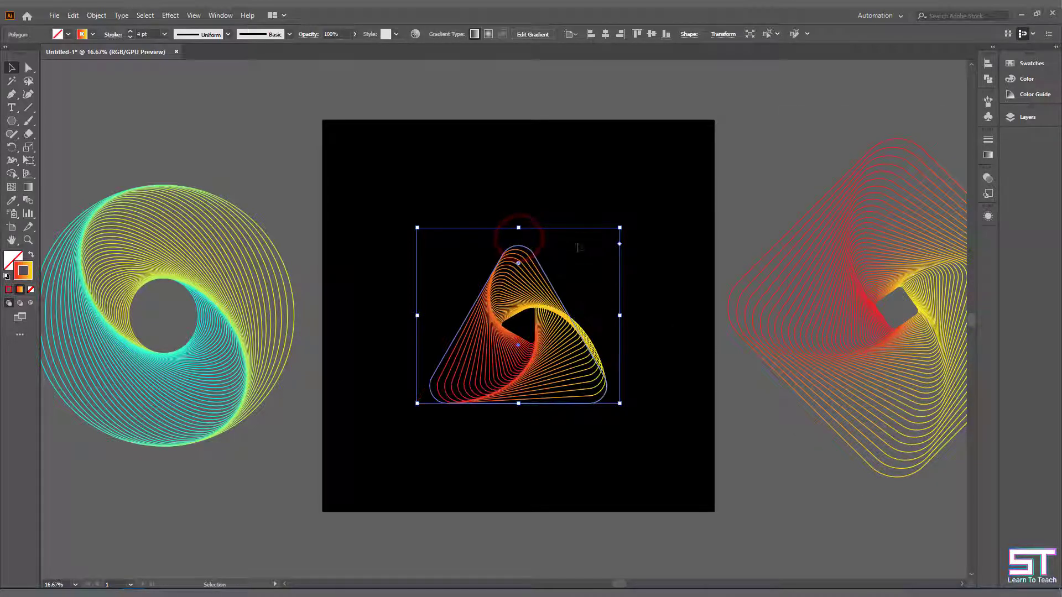
- Change the starting color of the triangle's stroke gradient from red to magenta
click(599, 205)
scroll(550, 440, down, 2)
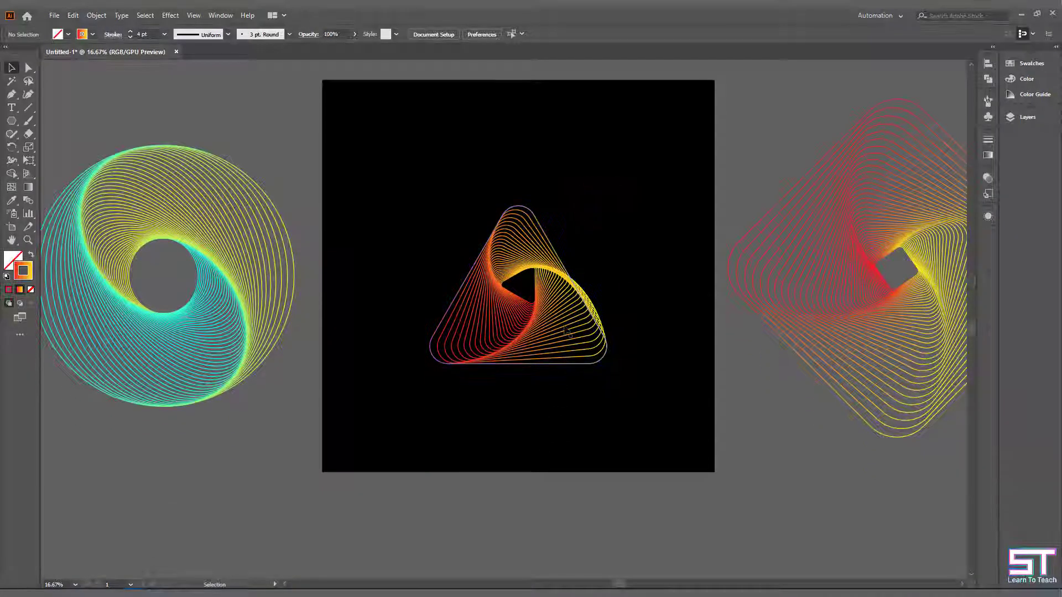
click(565, 328)
click(987, 156)
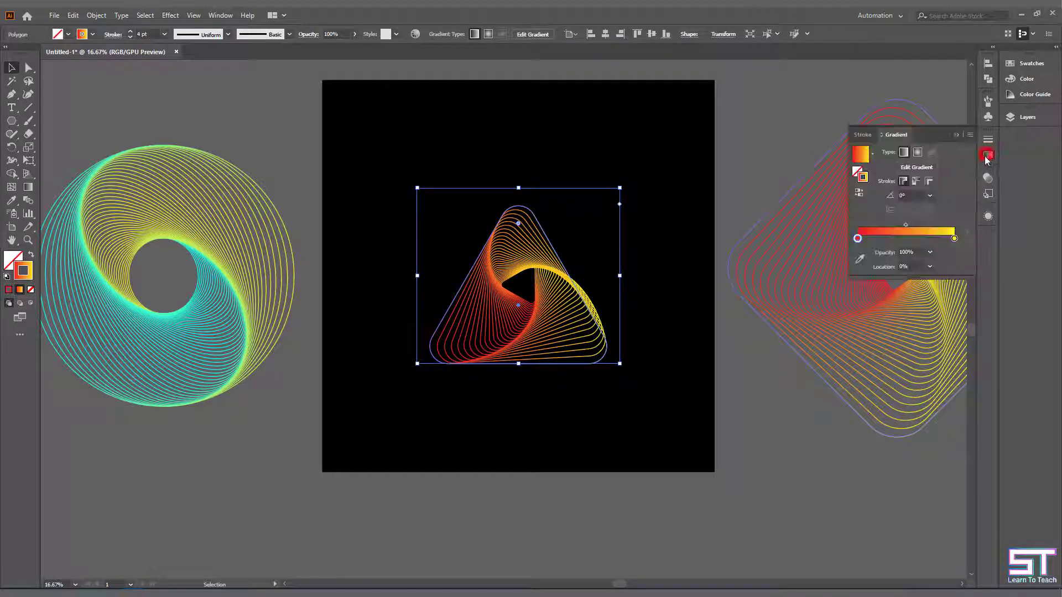
double_click(858, 239)
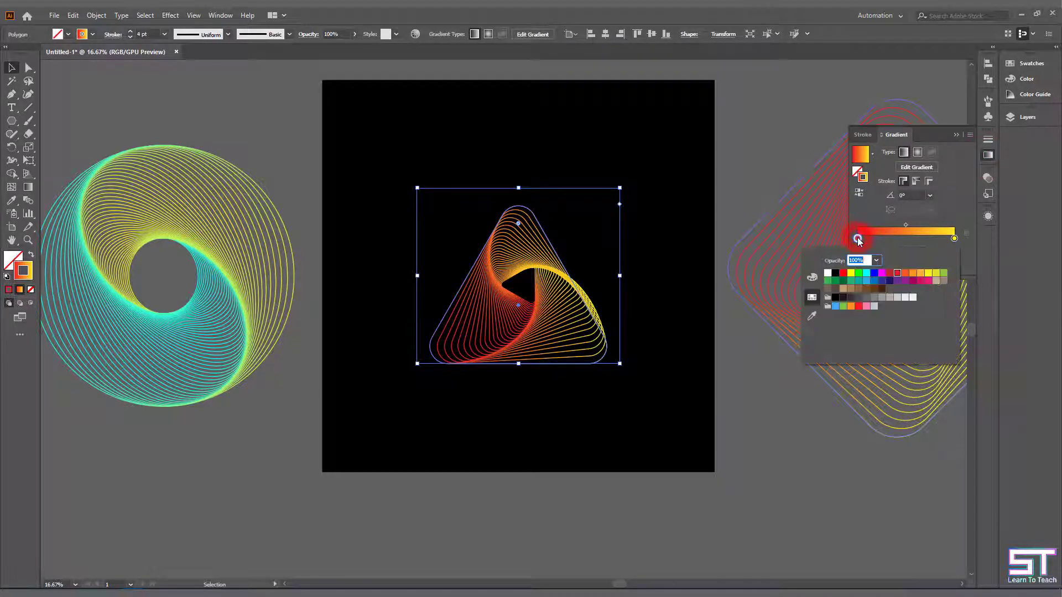
click(882, 273)
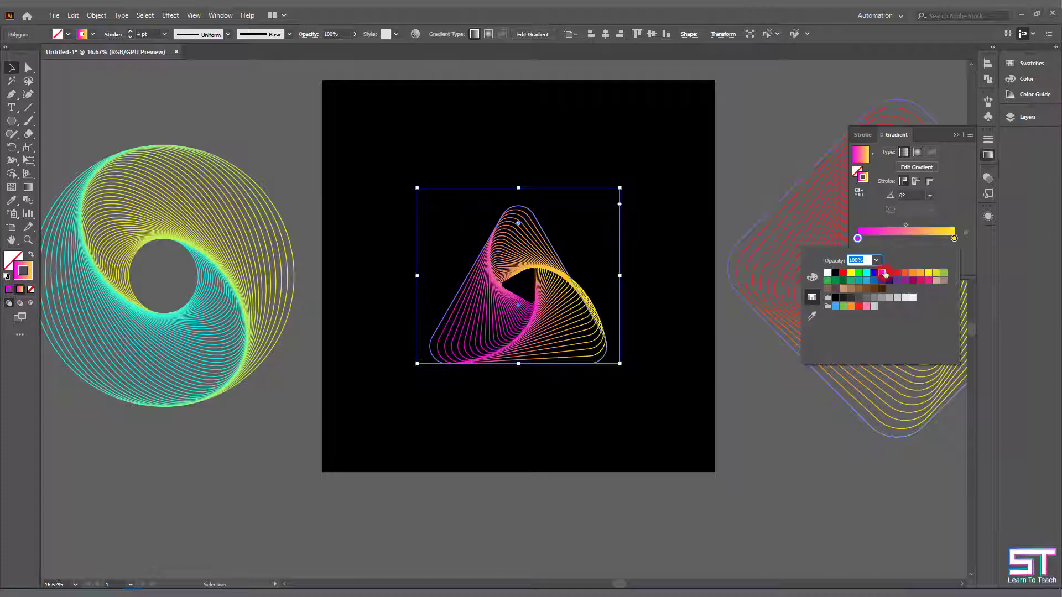
- Set the end color of the triangle's stroke gradient to RGB Cyan and deselect the artwork
click(953, 238)
double_click(953, 237)
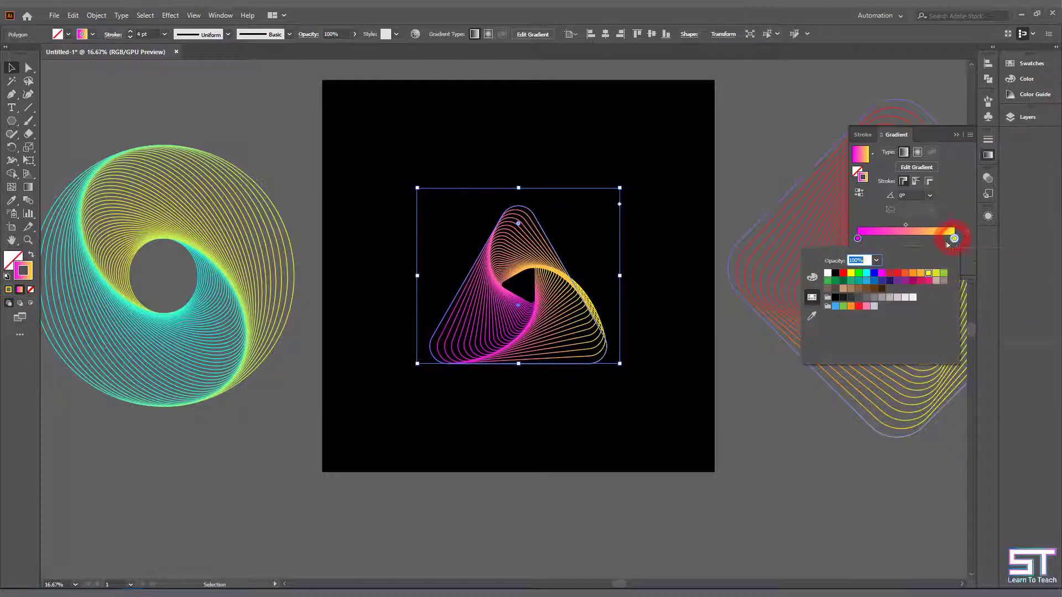
click(867, 273)
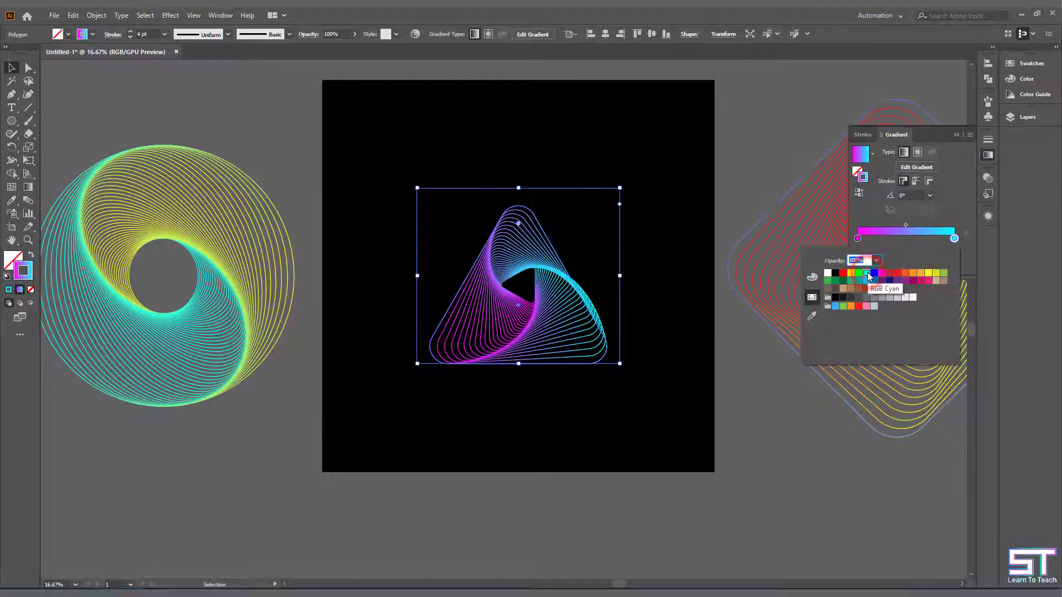
click(987, 155)
click(988, 156)
click(777, 127)
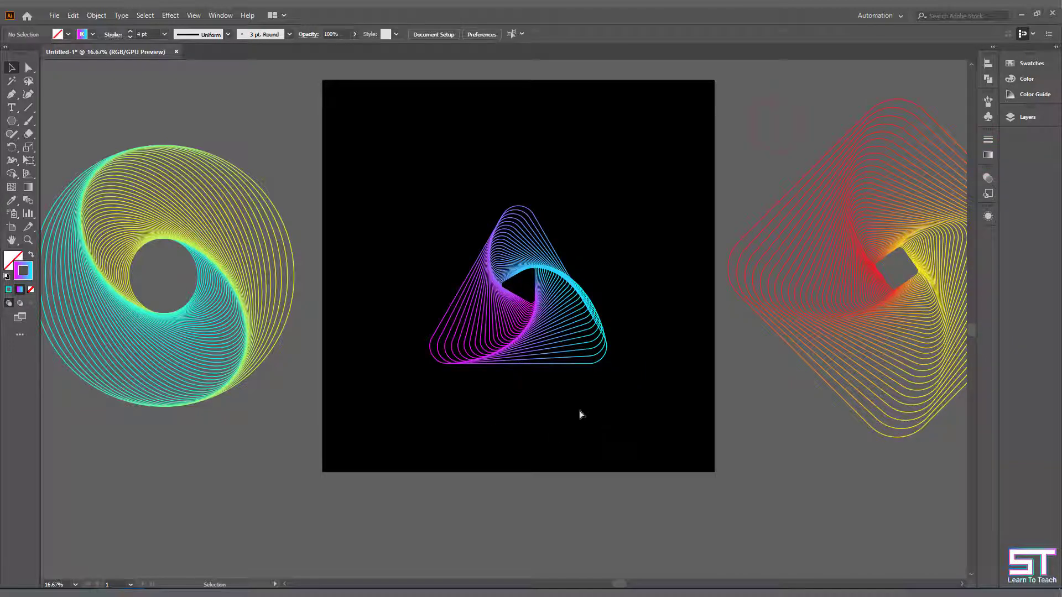
- Unlock the black background rectangle and widen it on both sides to about 8416 px, behind the circle, triangle and square artworks
scroll(578, 412, left, 2)
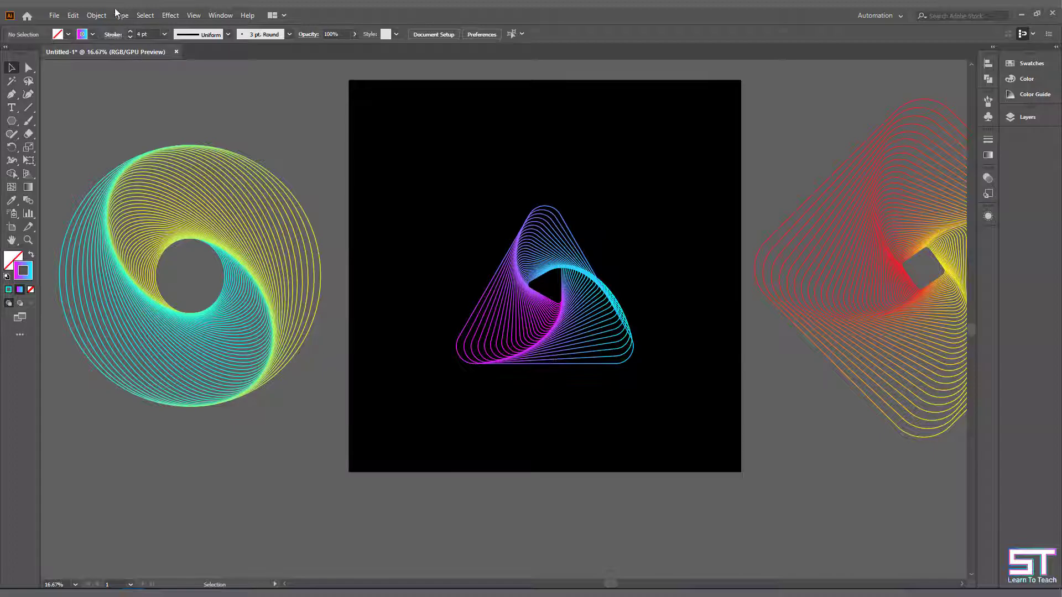
click(96, 14)
click(146, 105)
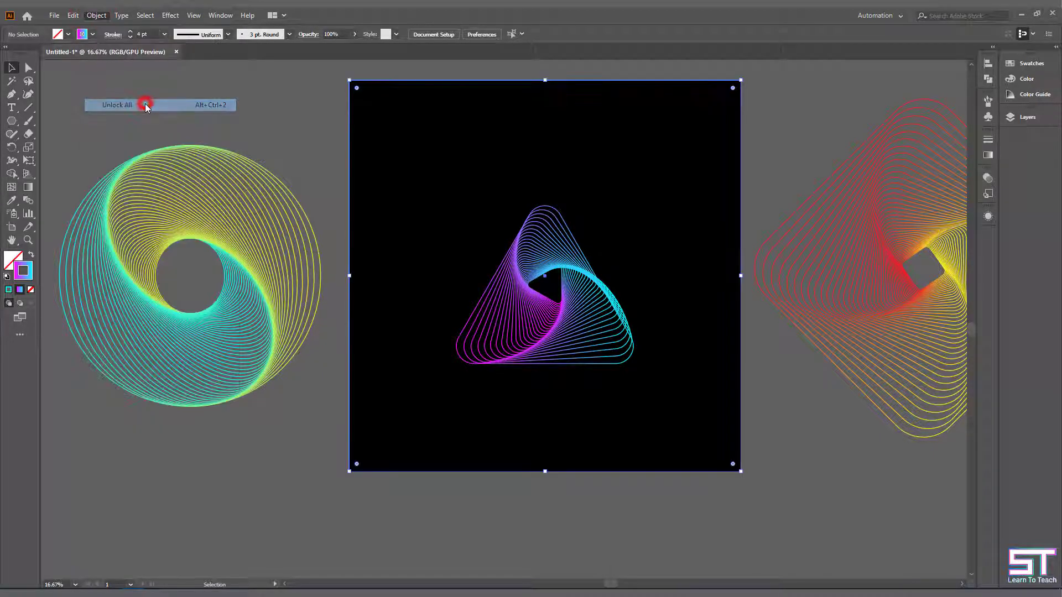
drag(349, 275, 23, 292)
scroll(732, 316, right, 3)
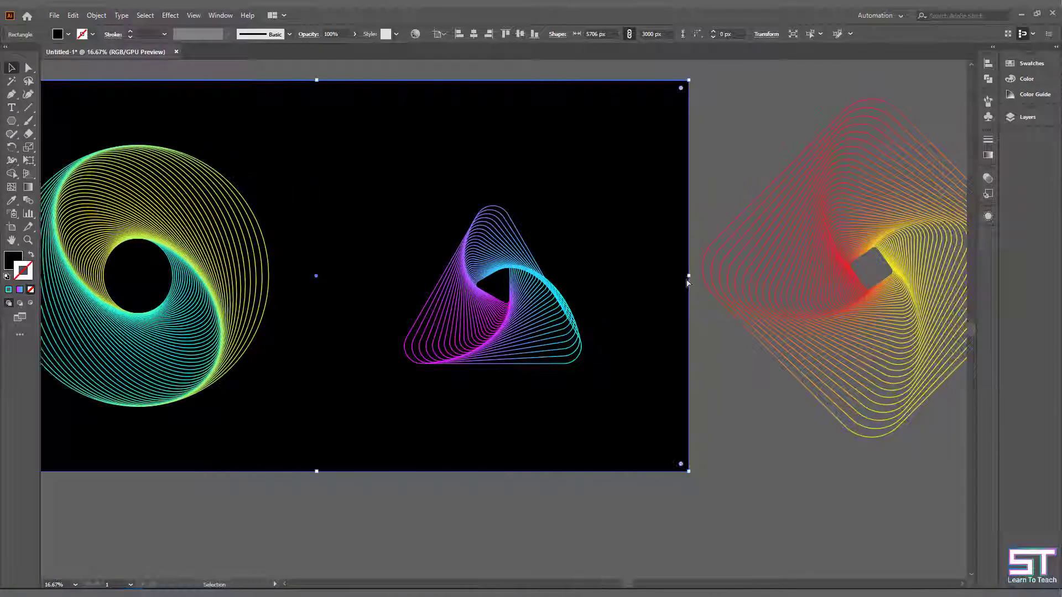
drag(688, 275, 1021, 308)
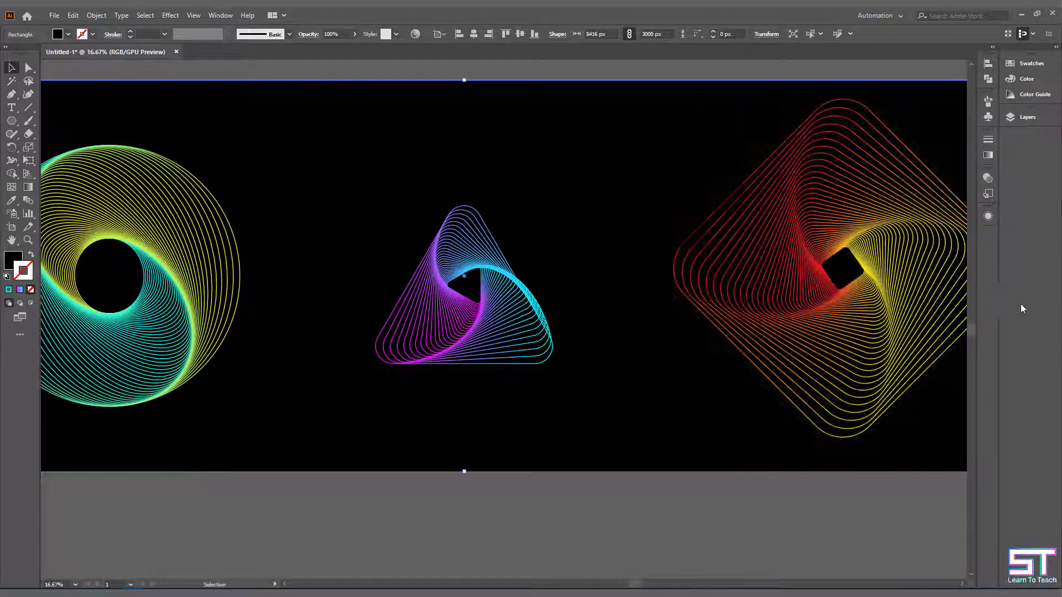
key(ctrl+0)
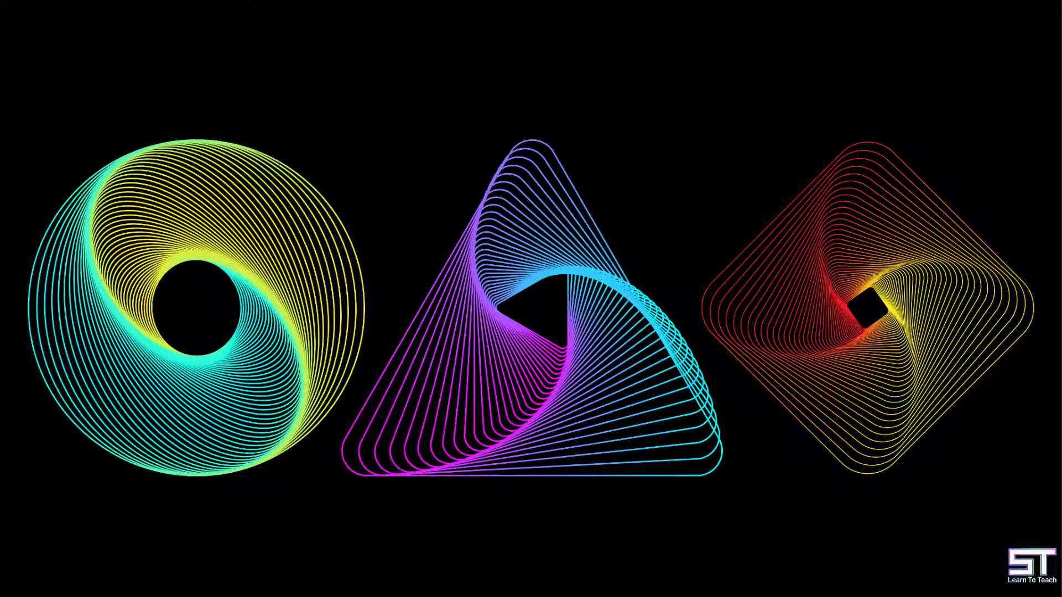